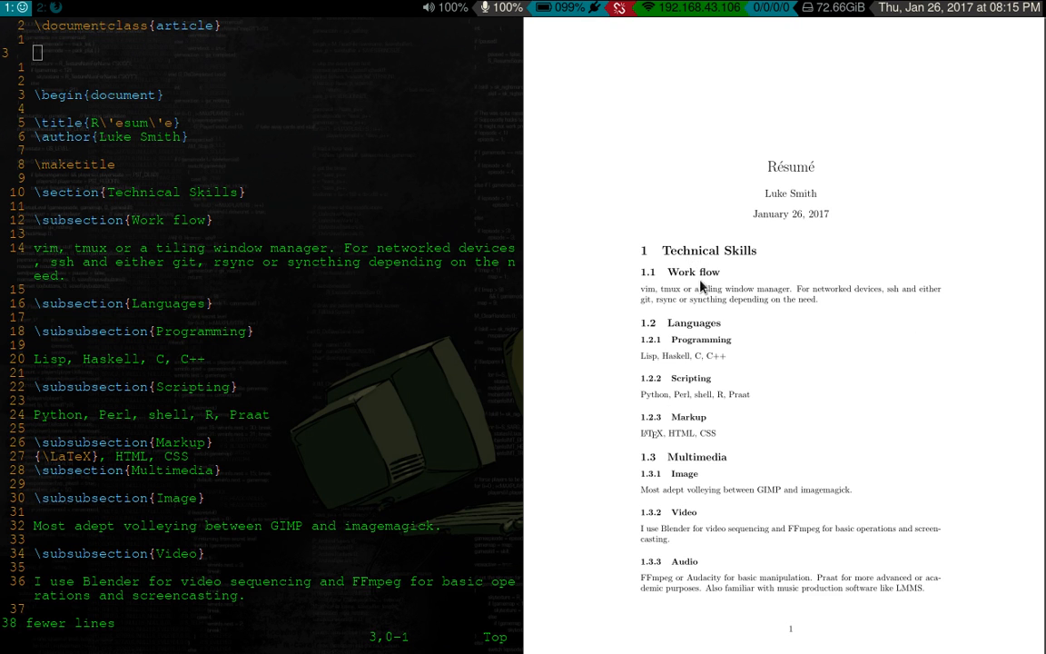
scroll(708, 300, "down", 8)
scroll(719, 315, "up", 8)
scroll(718, 309, "up", 3)
scroll(674, 318, "down", 2)
scroll(674, 318, "down", 8)
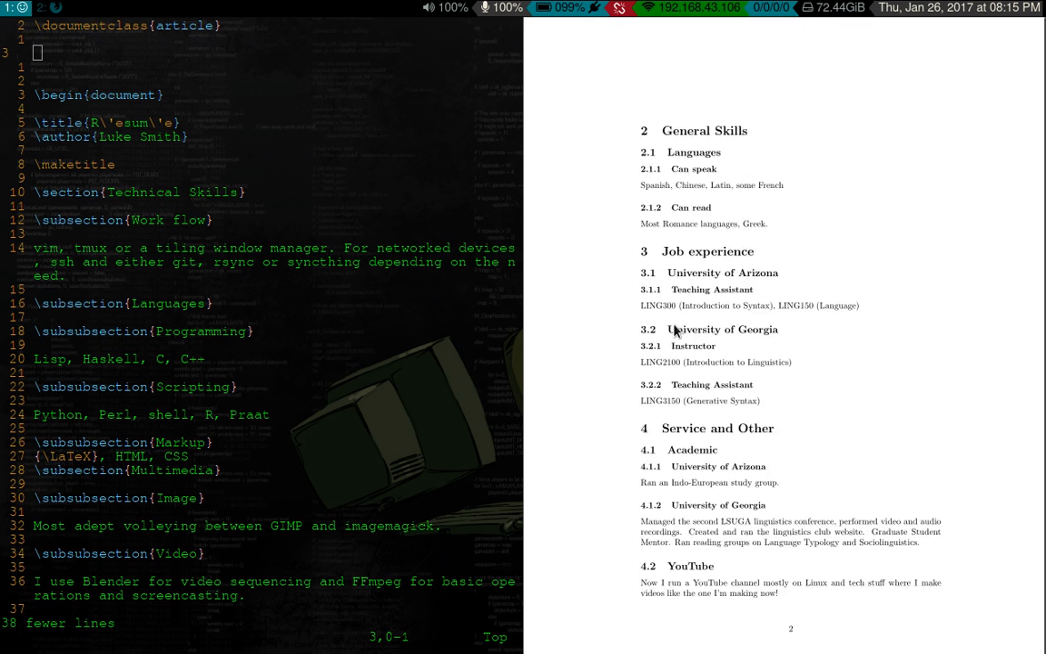
scroll(606, 291, "up", 10)
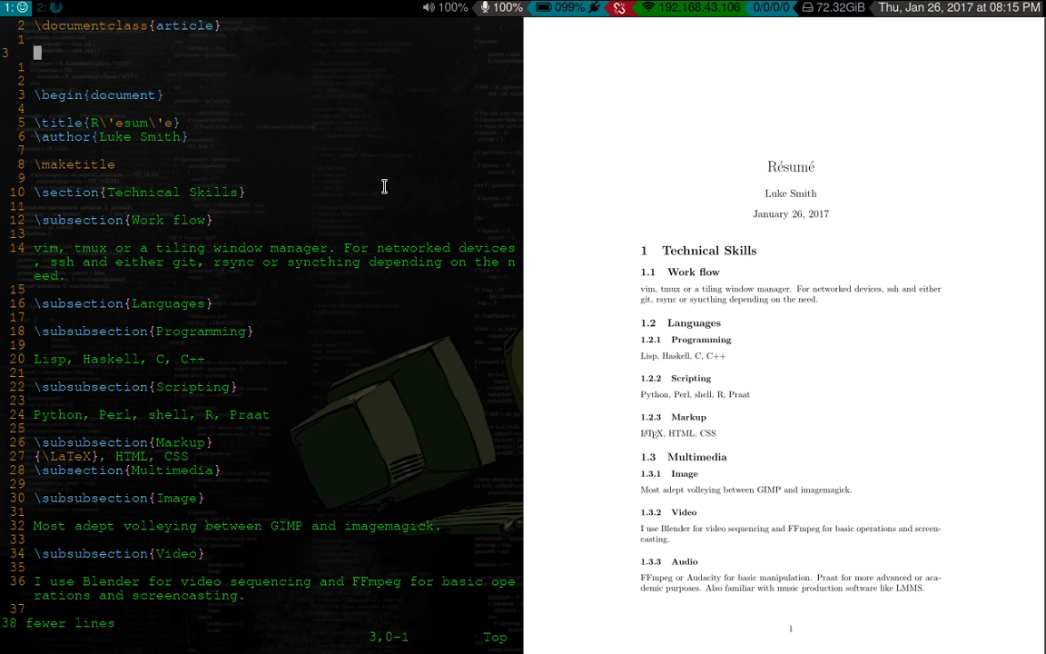
Step: Undo to restore the deleted titlesec formatting lines and review the section format block
key("u")
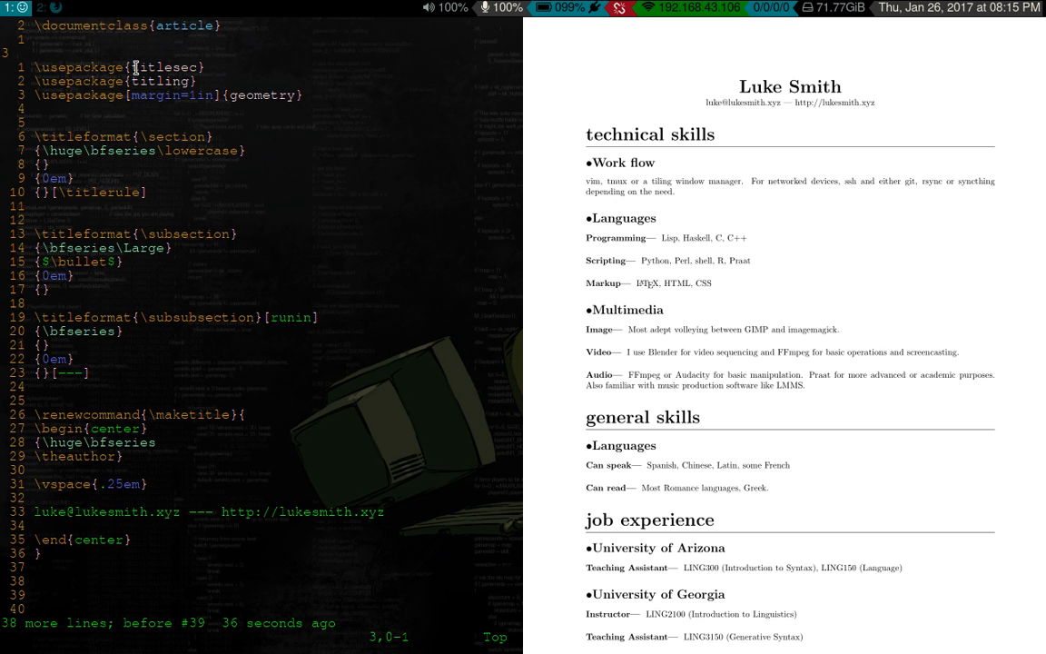
key("j")
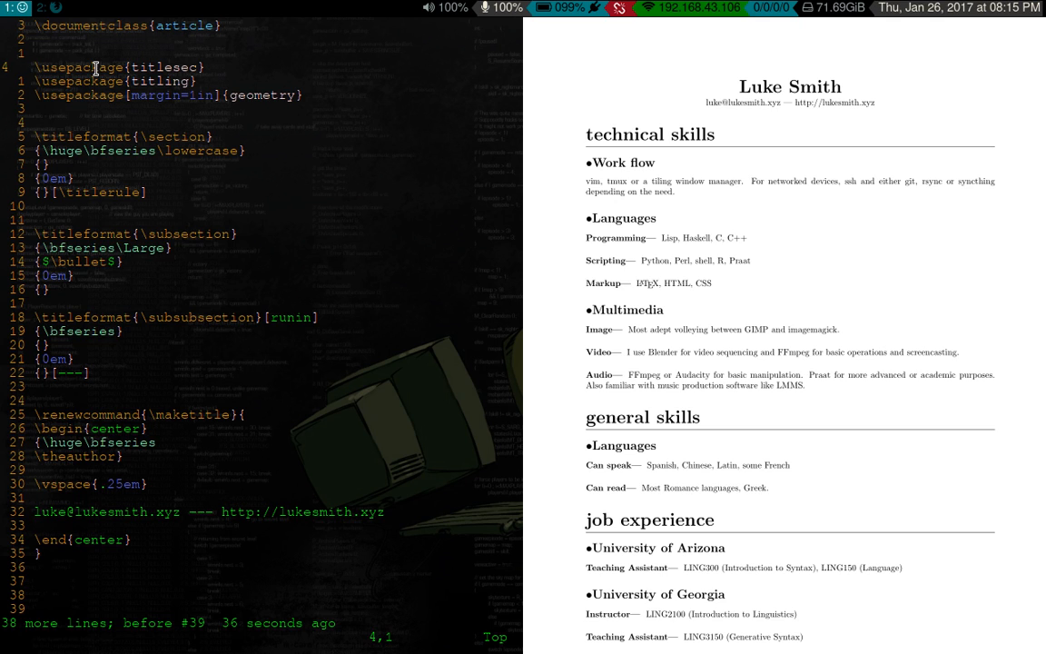
key("Escape")
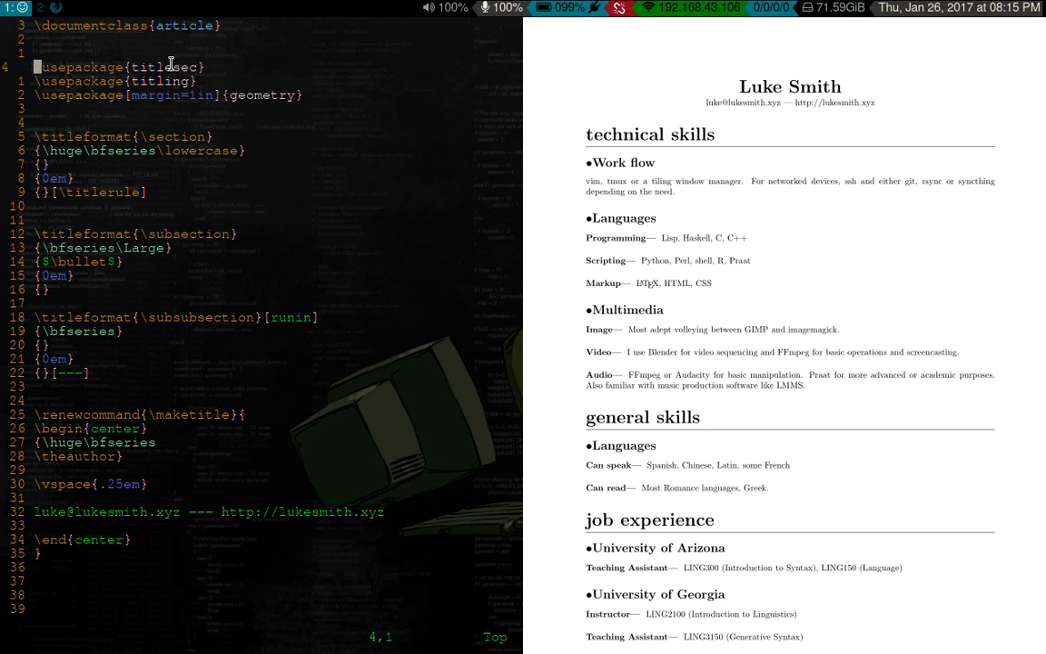
key("j")
key("j")
key("j")
key("j")
key("j")
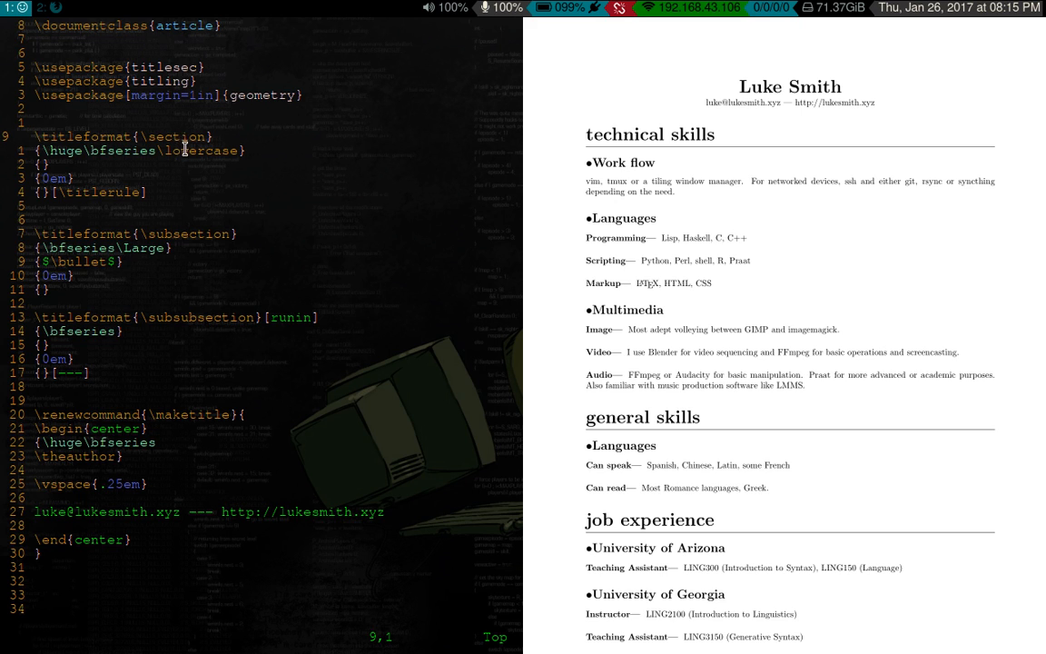
key("j")
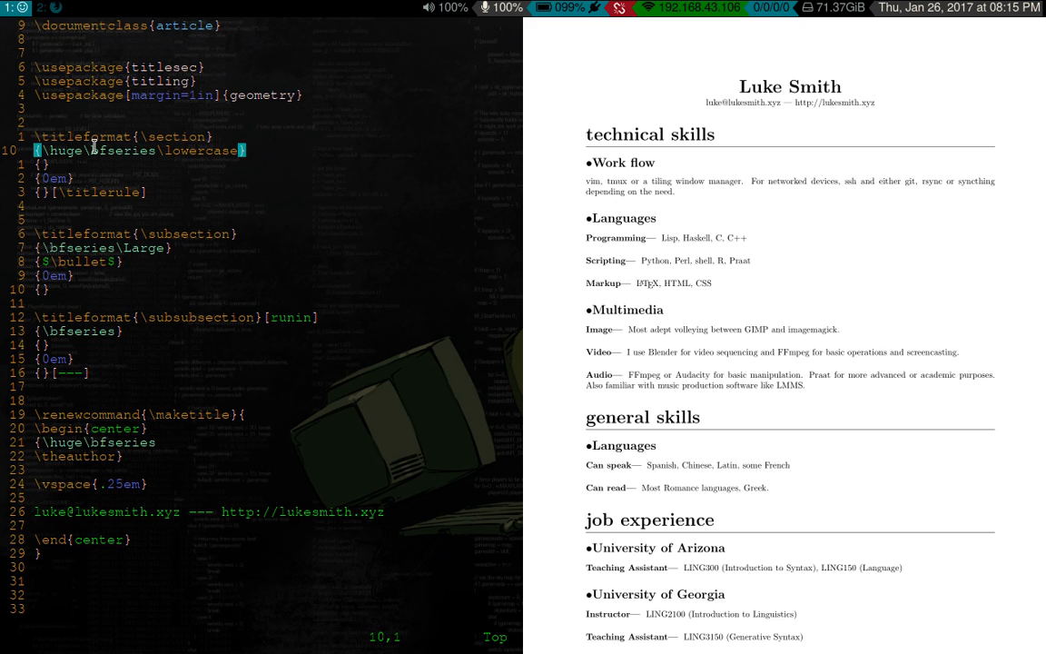
key("j")
key("j")
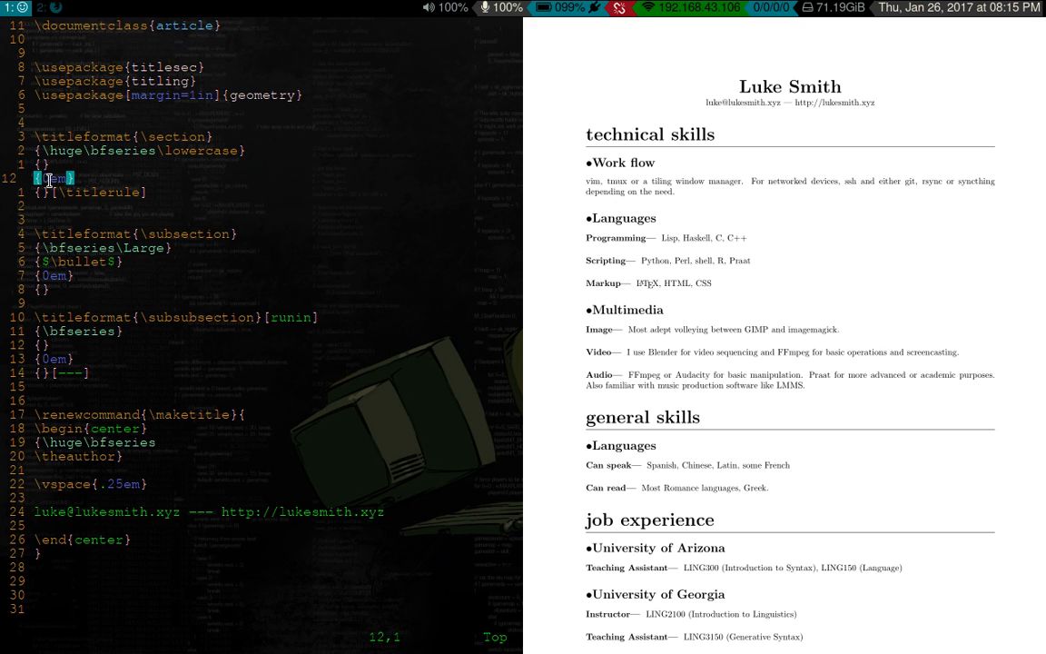
Step: Check the title rule line's closing brace and move on to the subsection format's bullet line
key("j")
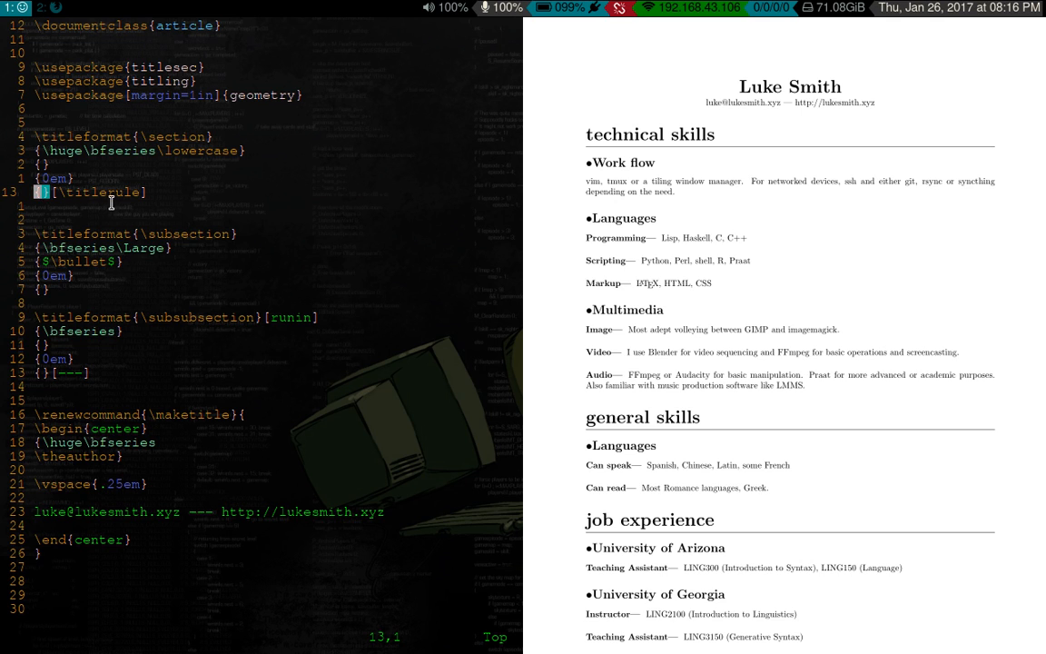
type("a}")
key("Escape")
key("l")
key("j")
key("j")
key("j")
key("k")
key("k")
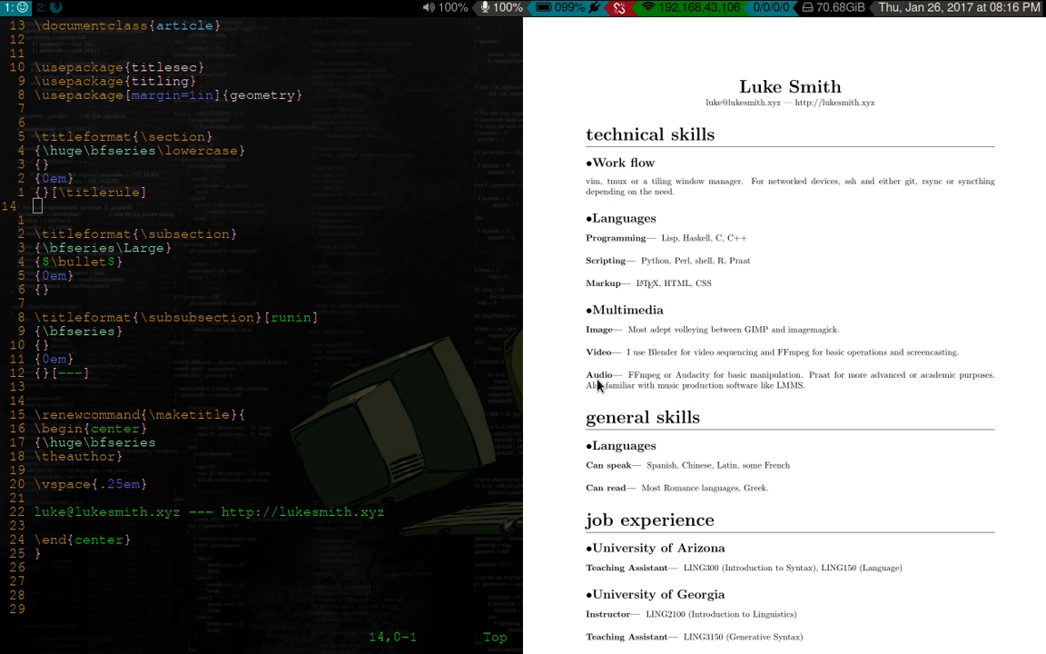
key("j")
key("j")
key("j")
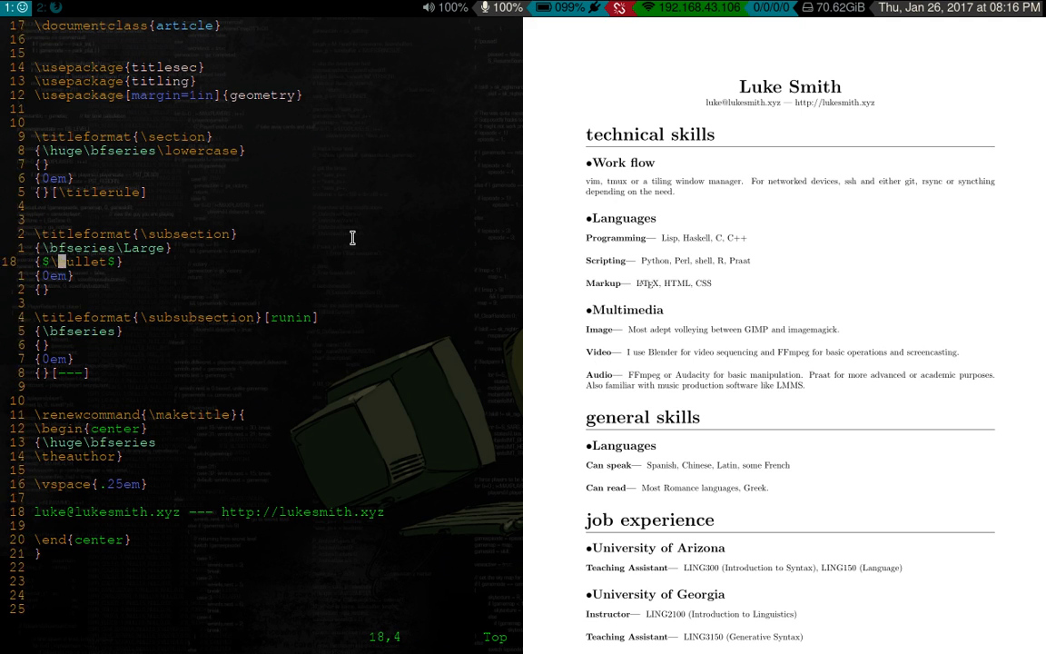
Step: Add \titlespacing{\subsubsection}{0em}{0em}{0em} after the subsubsection format and save to recompile
key("j")
key("j")
key("j")
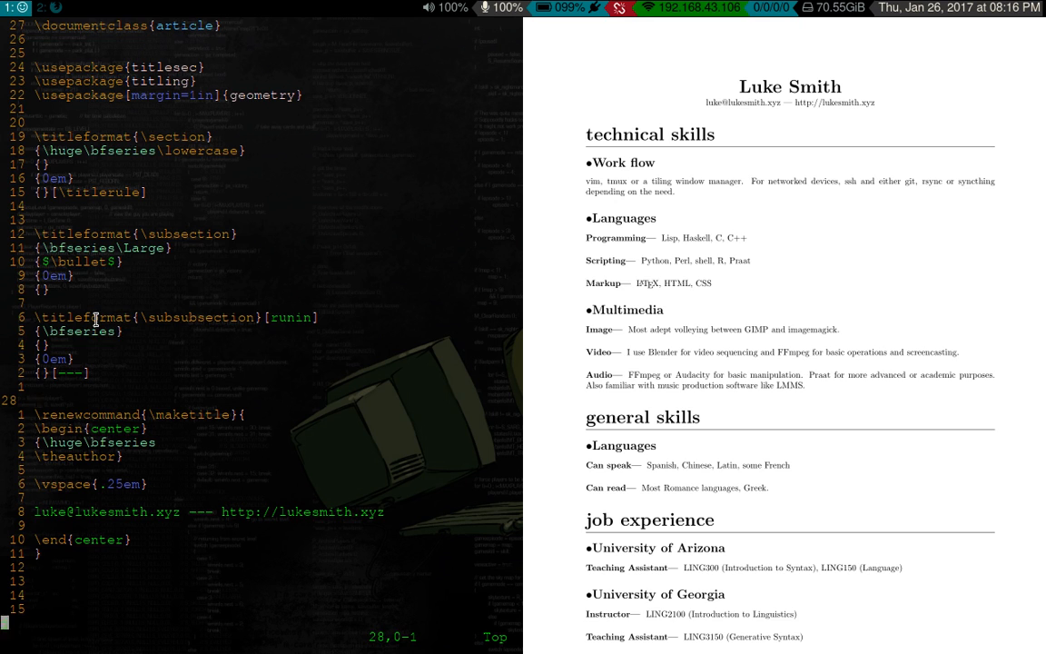
key("o")
key("Return")
type("\\t")
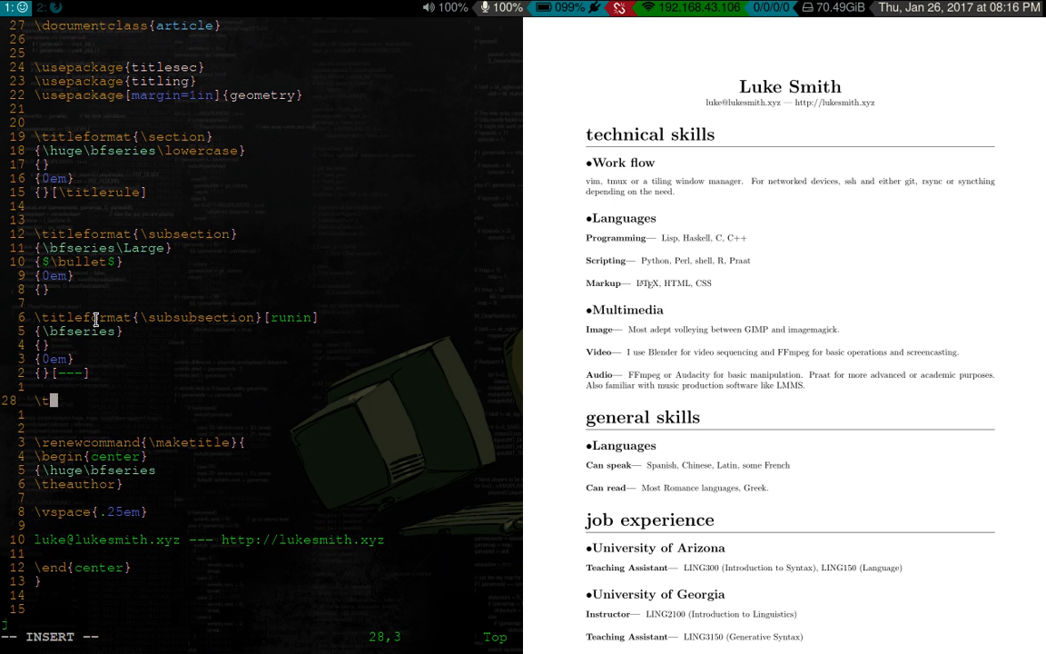
type("itlespacing")
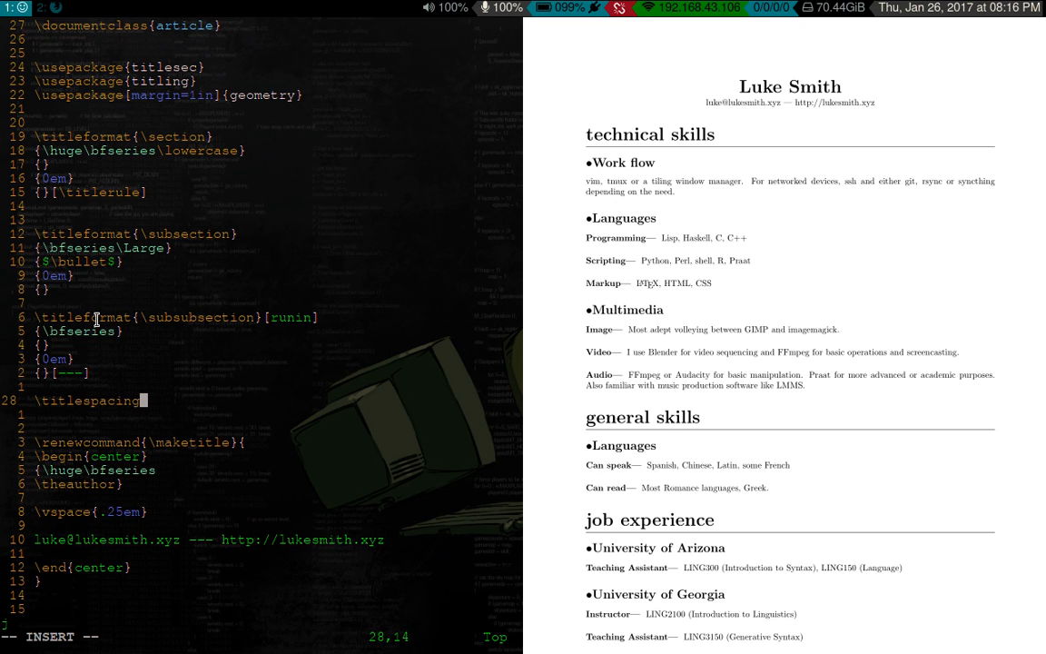
type("{\\subsub")
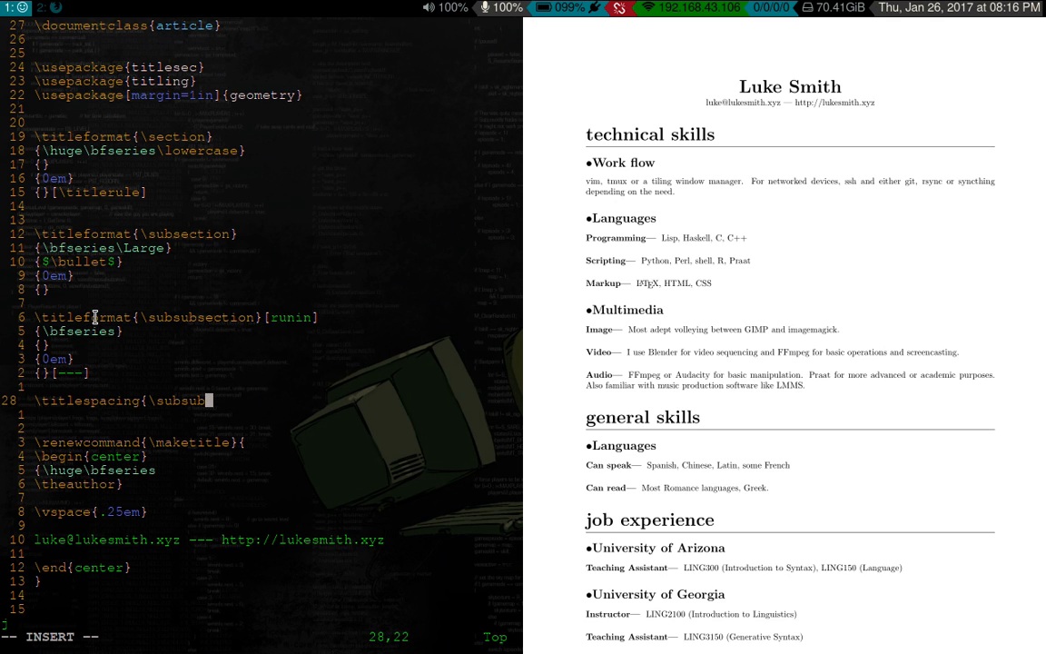
type("section}")
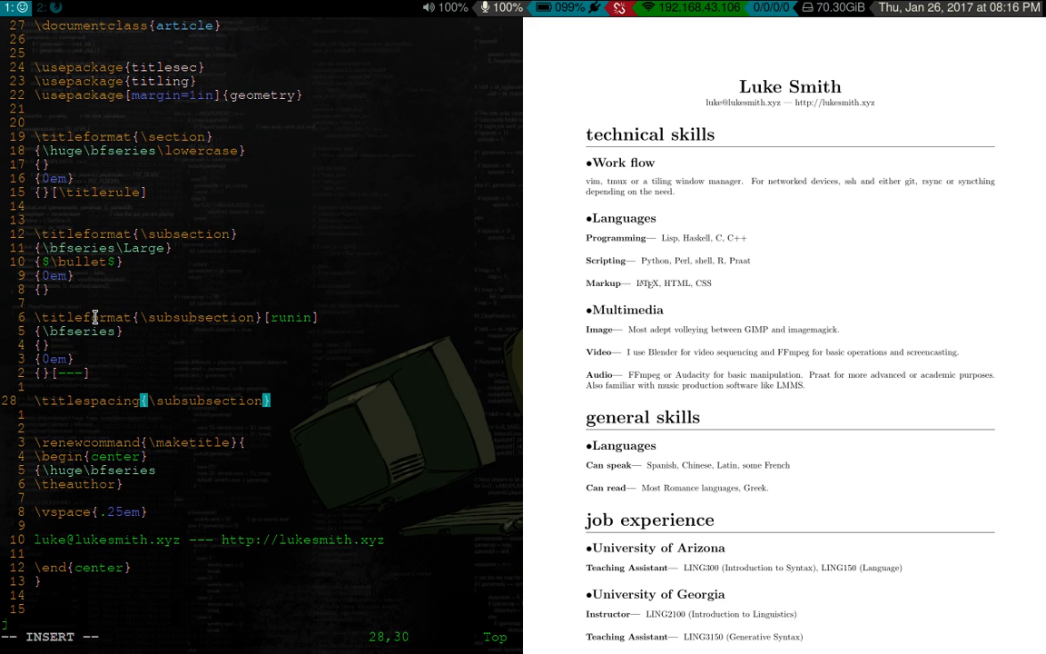
key("Return")
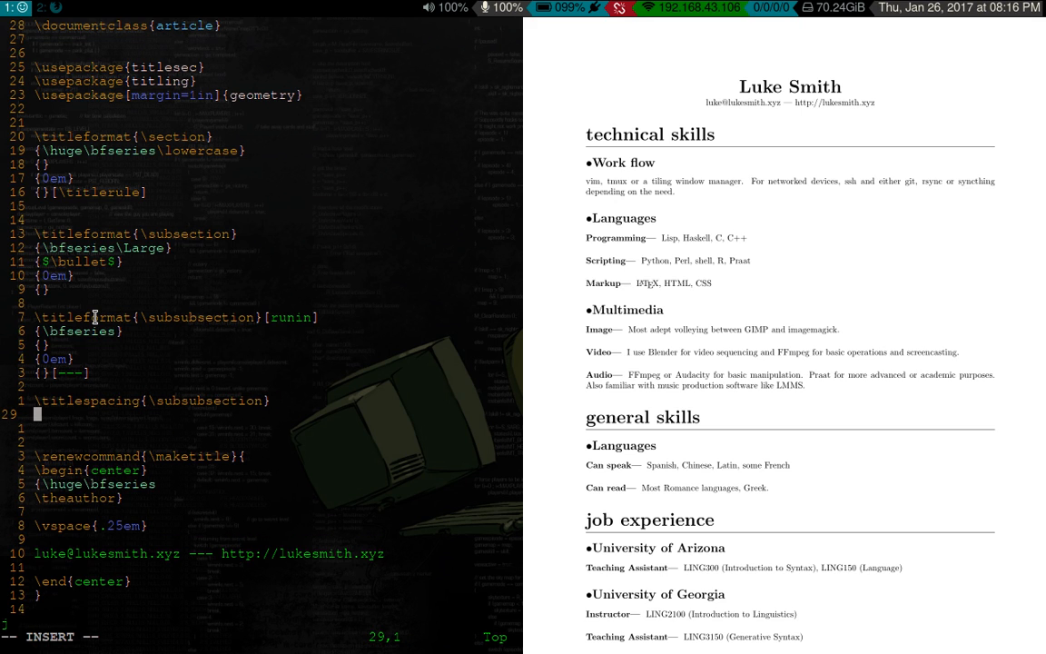
type("{0em}")
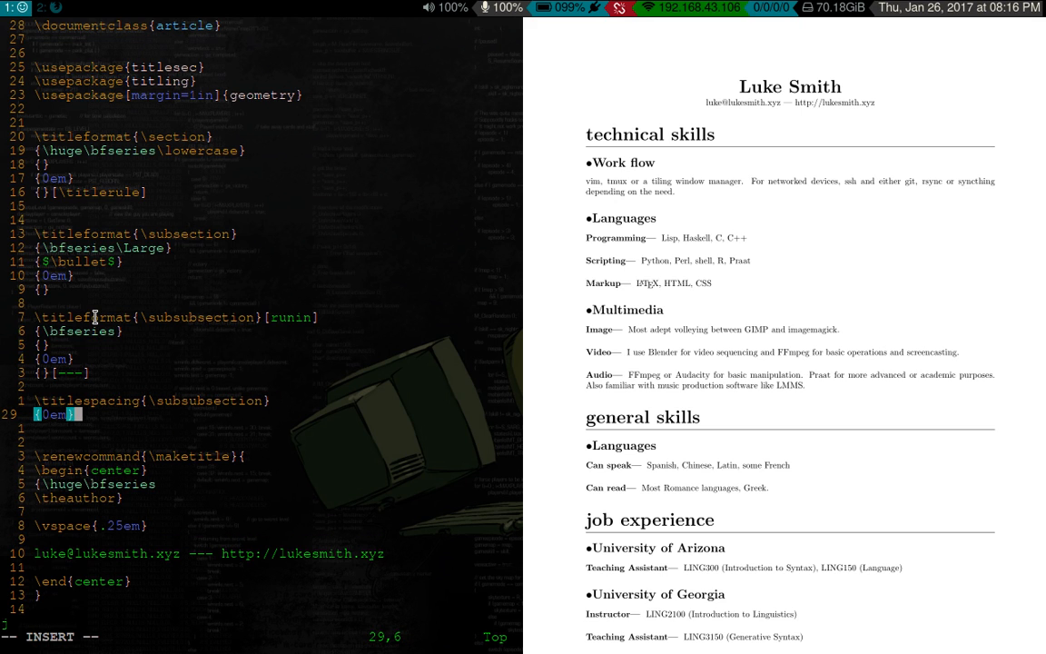
type("{0em}")
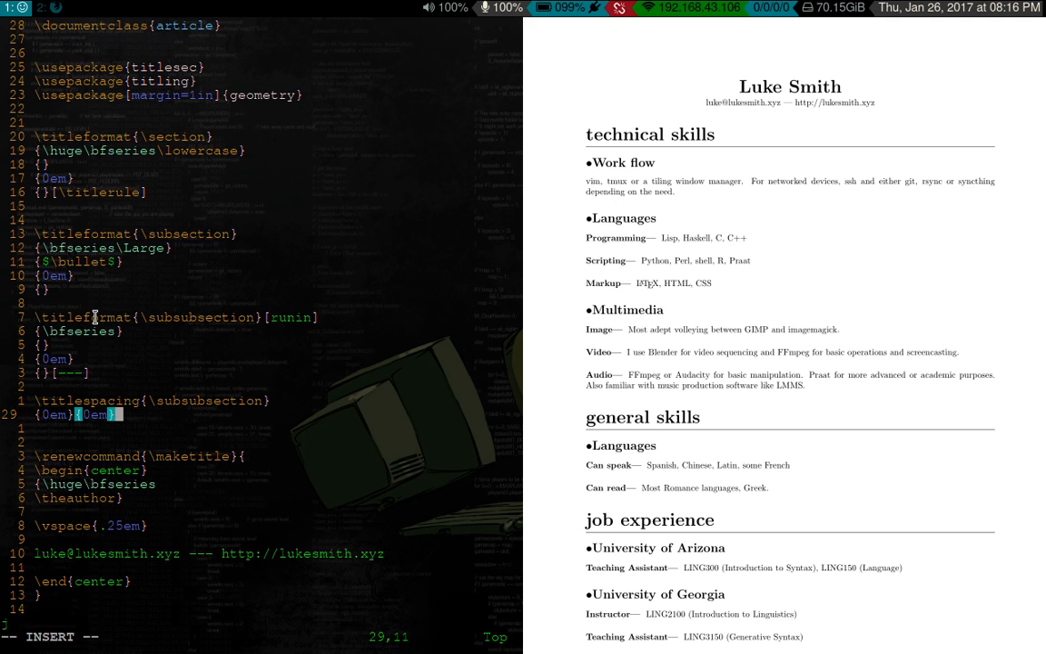
type("{0em}")
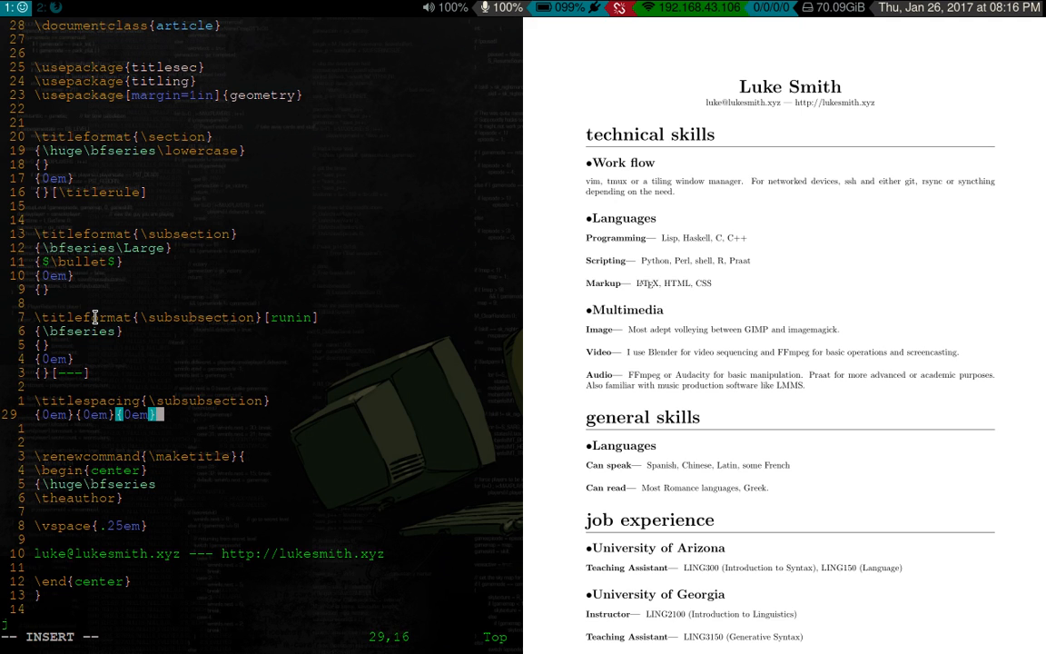
key("Escape")
key("ctrl+s")
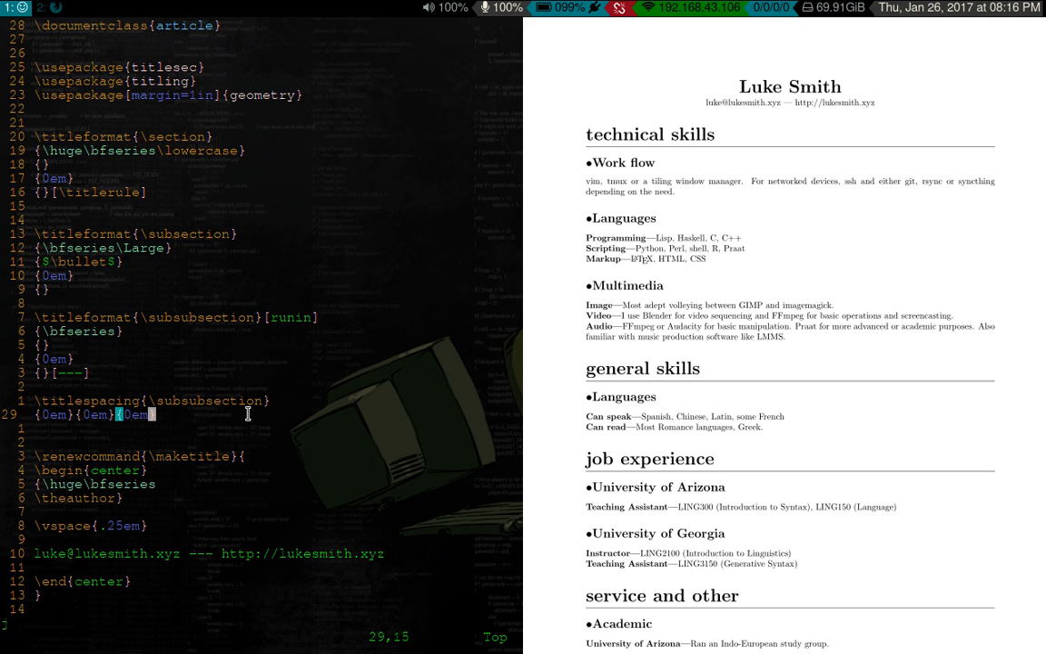
Step: Delete the new spacing lines and save to compare the spread-out PDF entries
key("d")
key("k")
key("colon")
key("w")
key("Return")
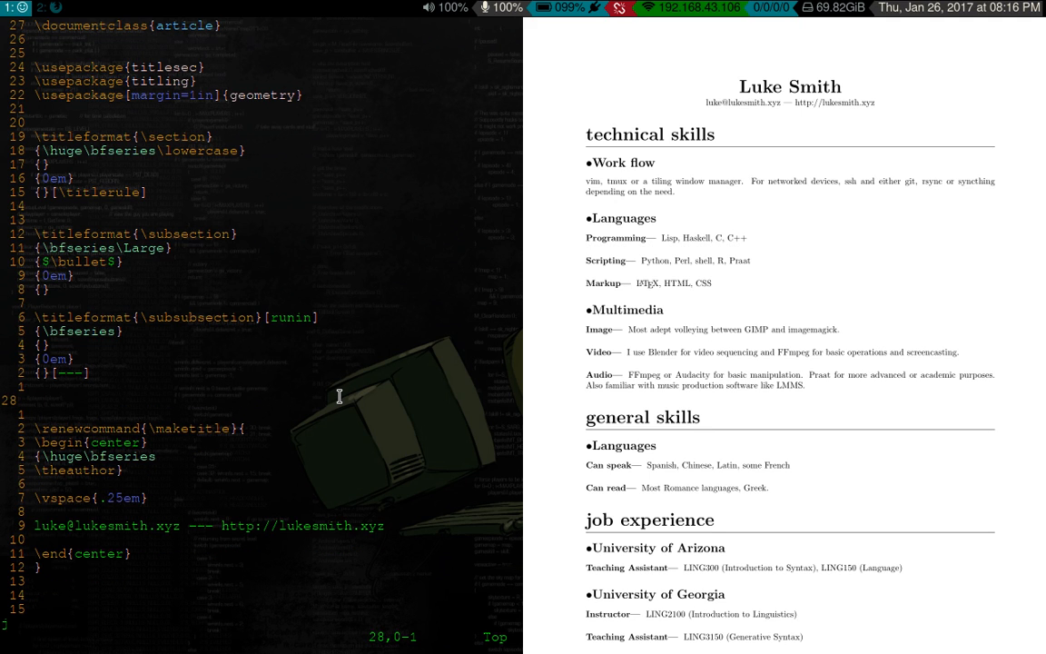
Step: Undo to restore the subsubsection spacing lines and save so the résumé compiles compactly again
key("ctrl+r")
key("u")
key("colon")
key("w")
key("Return")
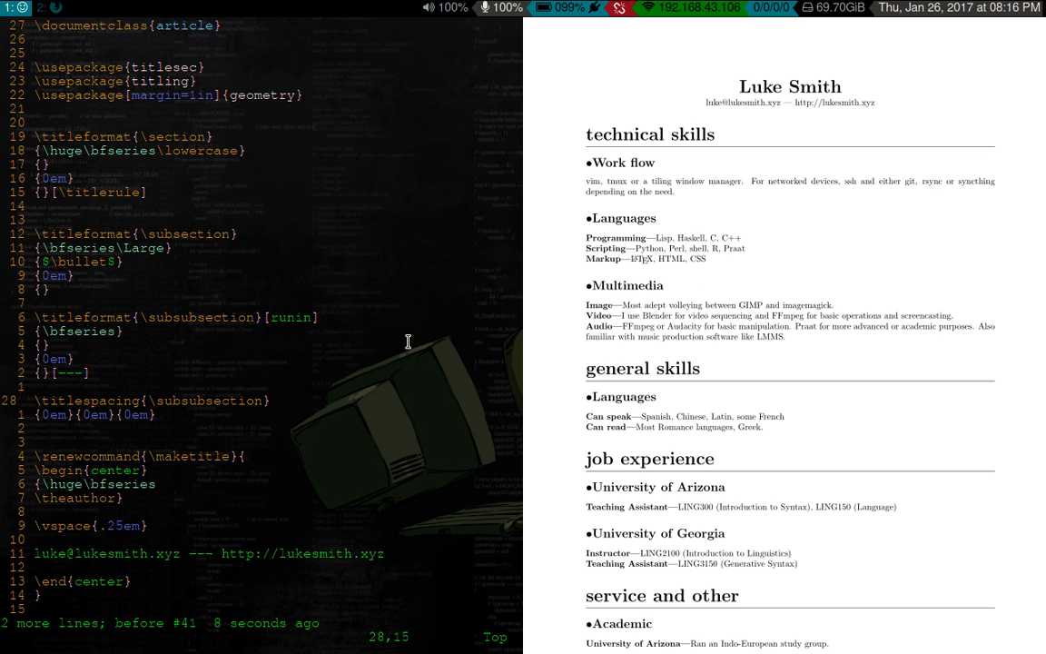
Step: Try a 3em left indent on the subsubsection spacing line, then revert it to 0em
key("j")
key("h")
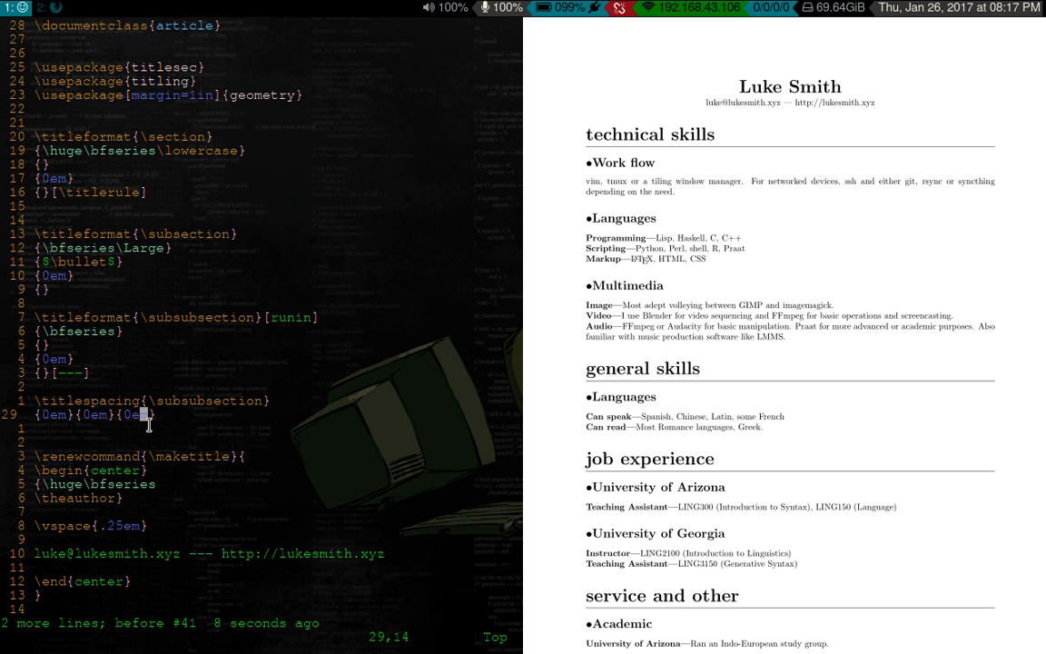
key("h")
key("0")
key("l")
type("r3")
key("ctrl+s")
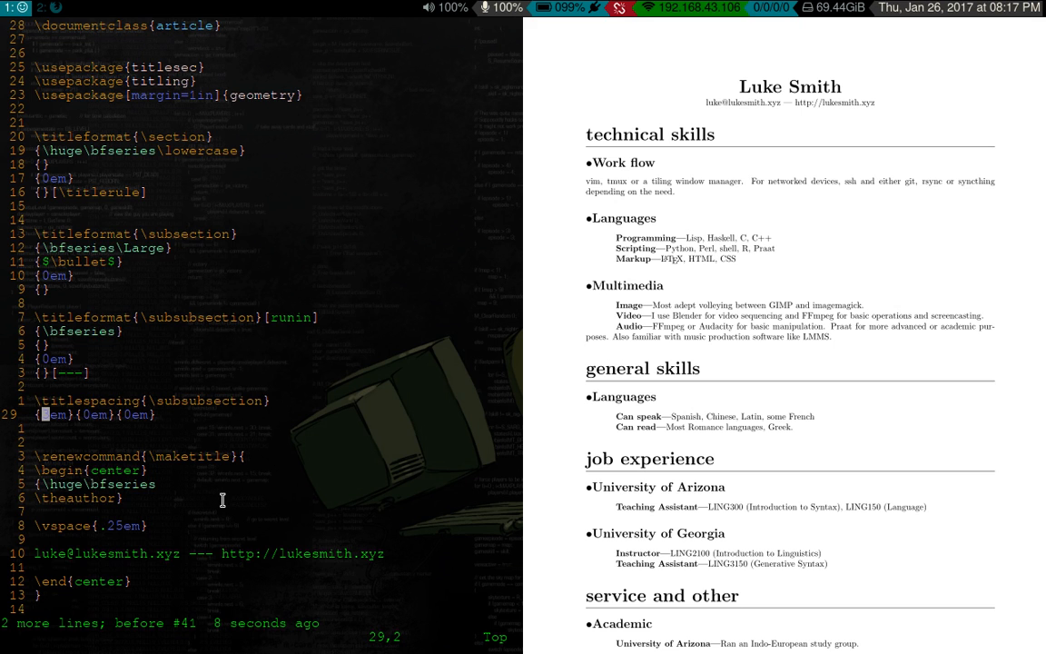
key("u")
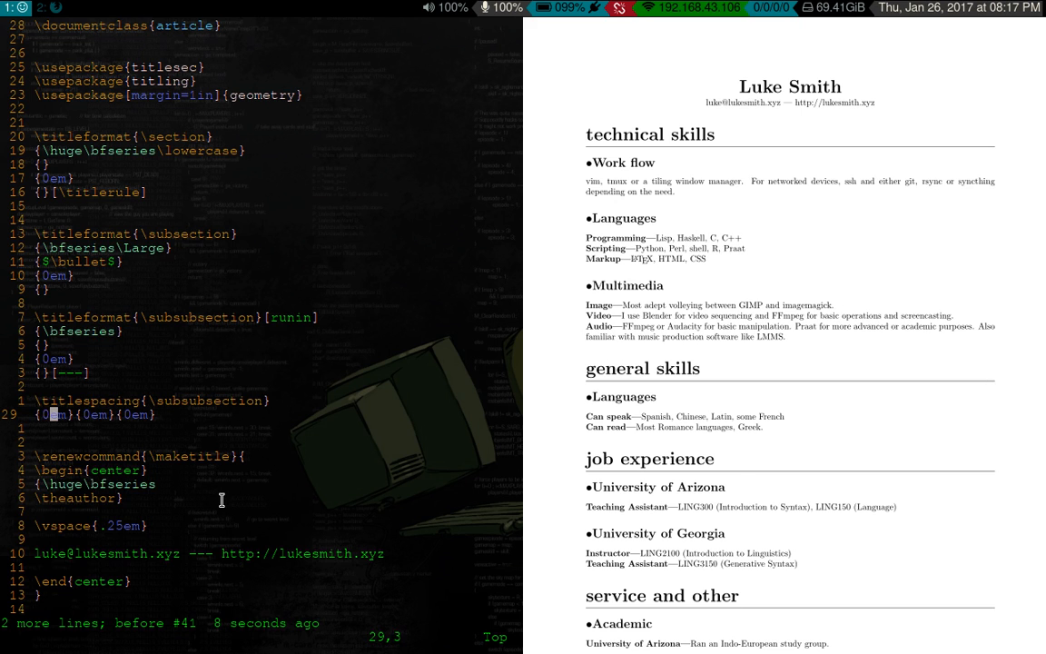
Step: Set the space before subsubsections to .25em and the space after their dashes to 1em, saving to recompile
key("w")
type("r1")
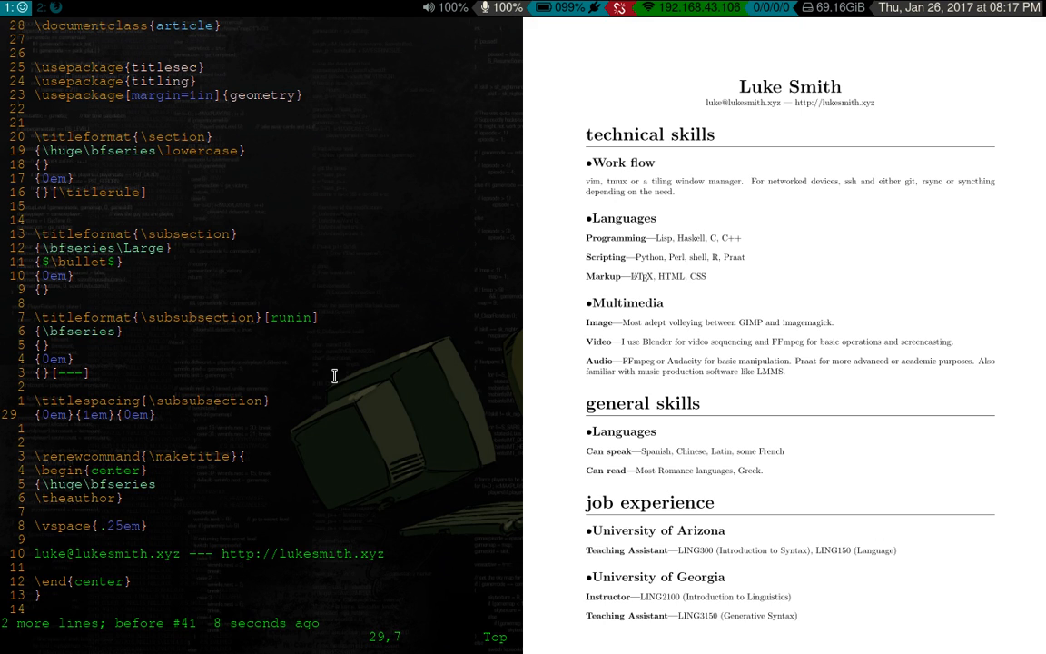
type("s")
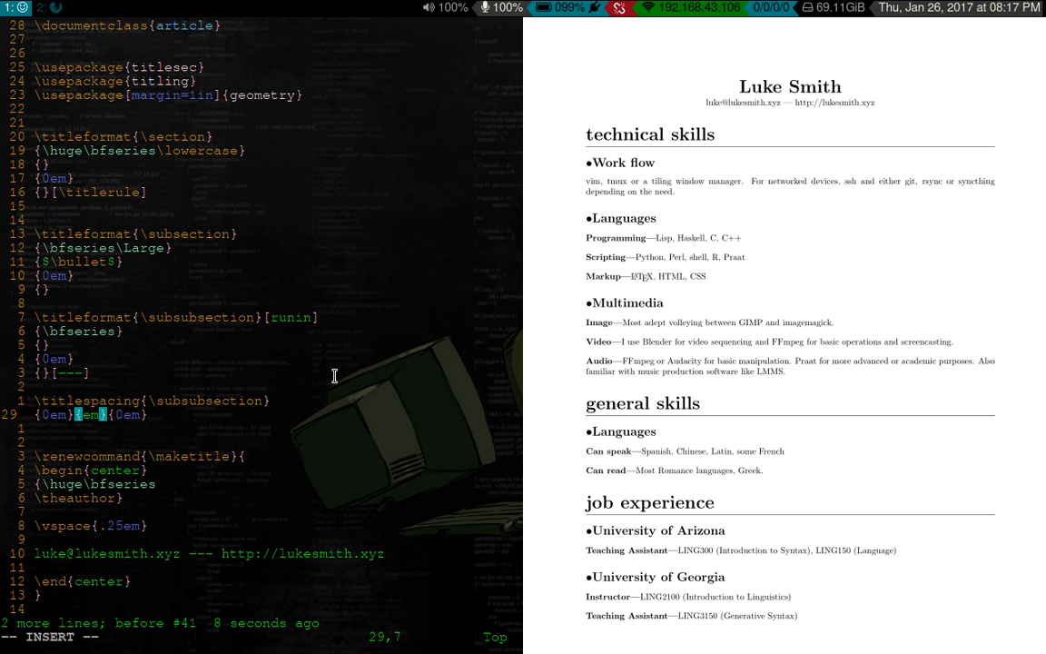
type(".2")
key("Escape")
key("ctrl+s")
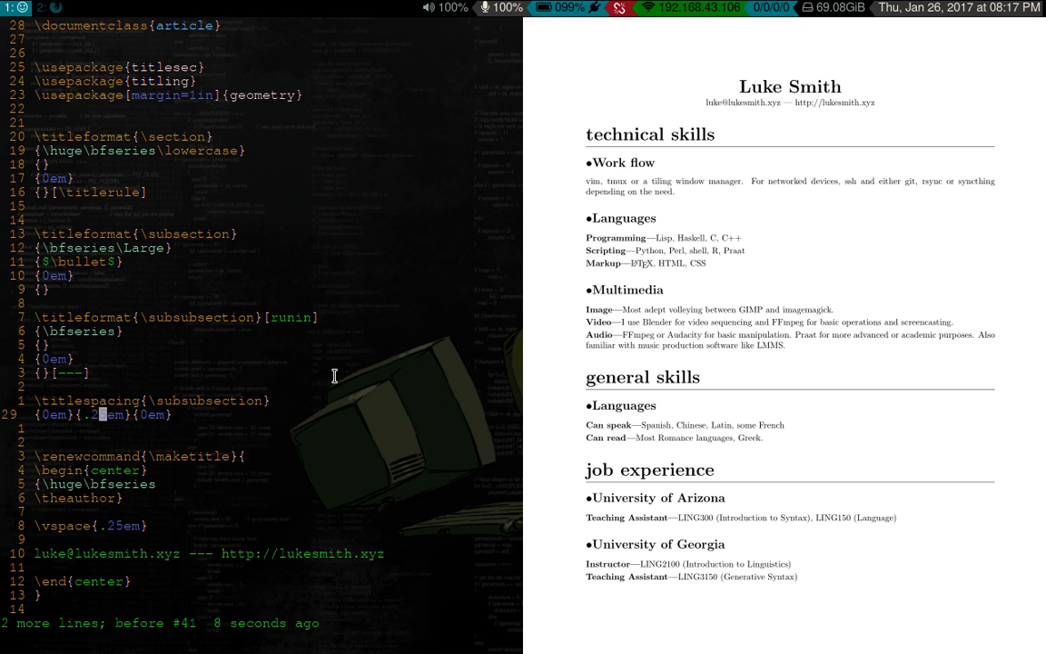
type("a5")
key("Escape")
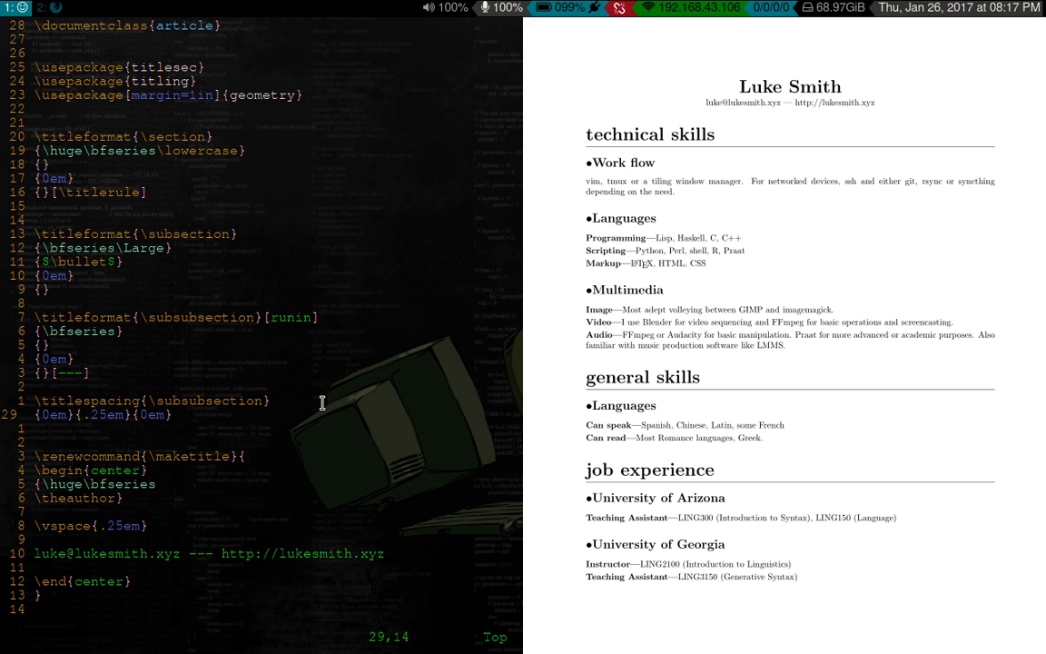
type("r1")
key("ctrl+s")
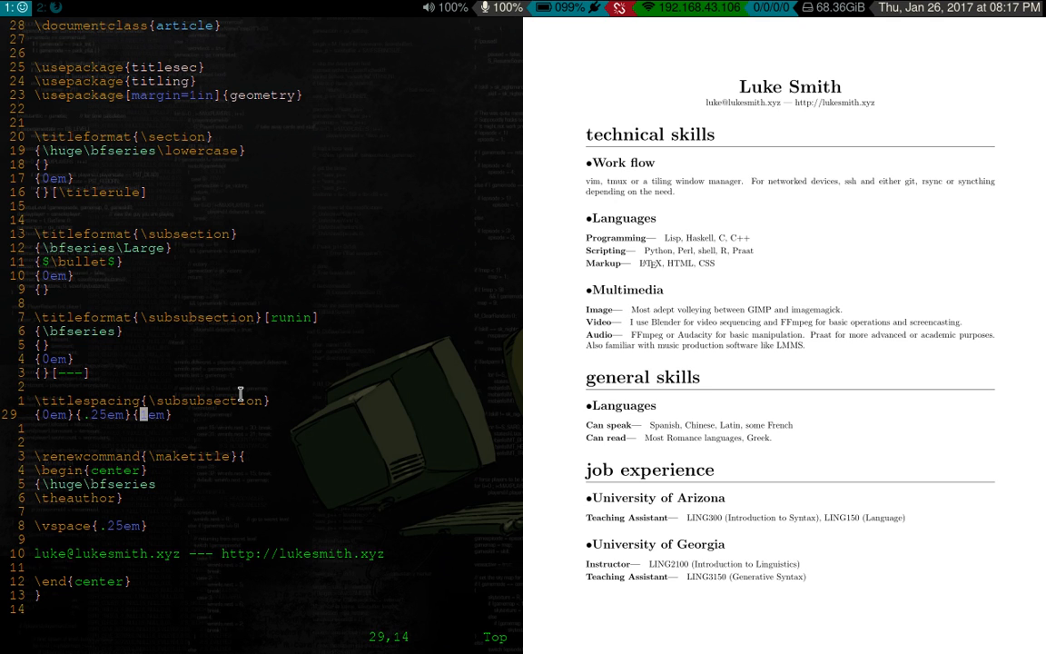
key("k")
key("2yy")
key("k")
key("k")
key("k")
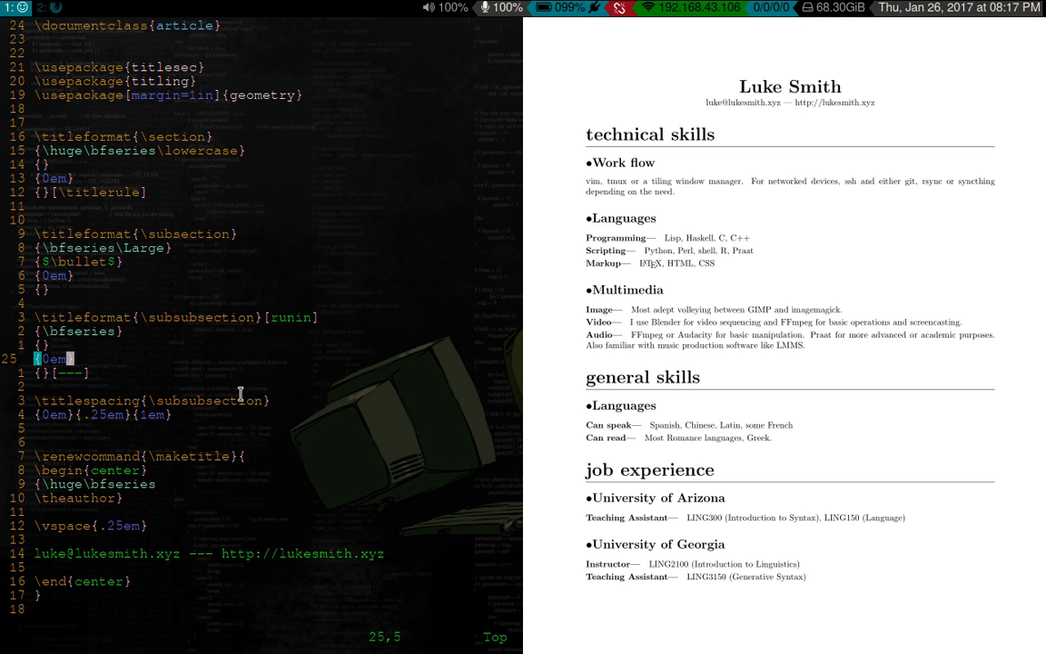
key("k")
key("k")
key("k")
key("k")
key("p")
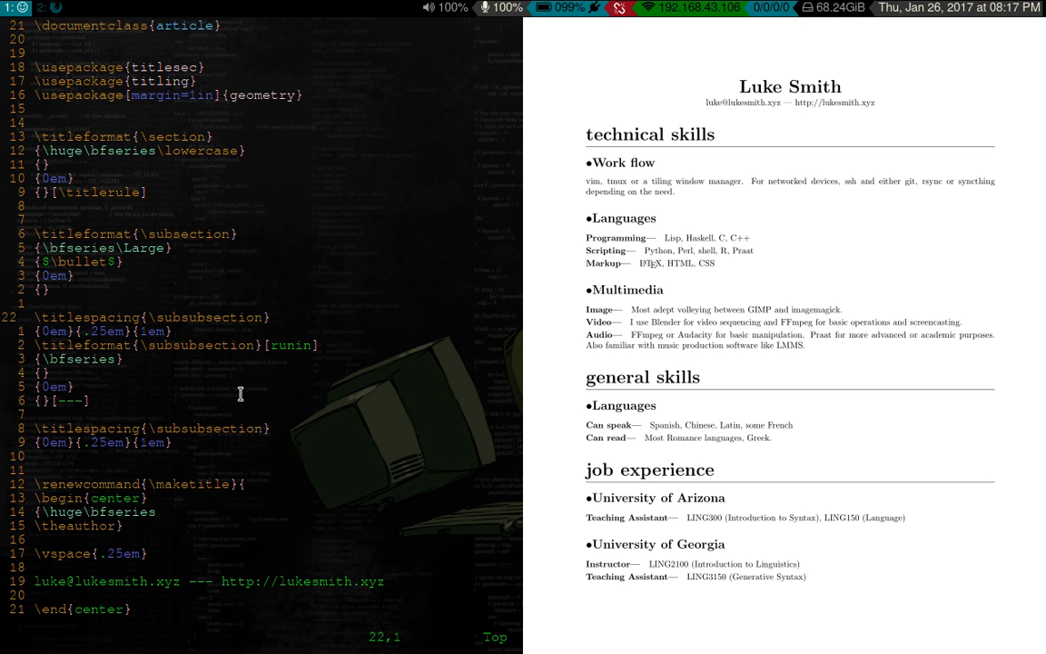
key("j")
key("o")
key("Escape")
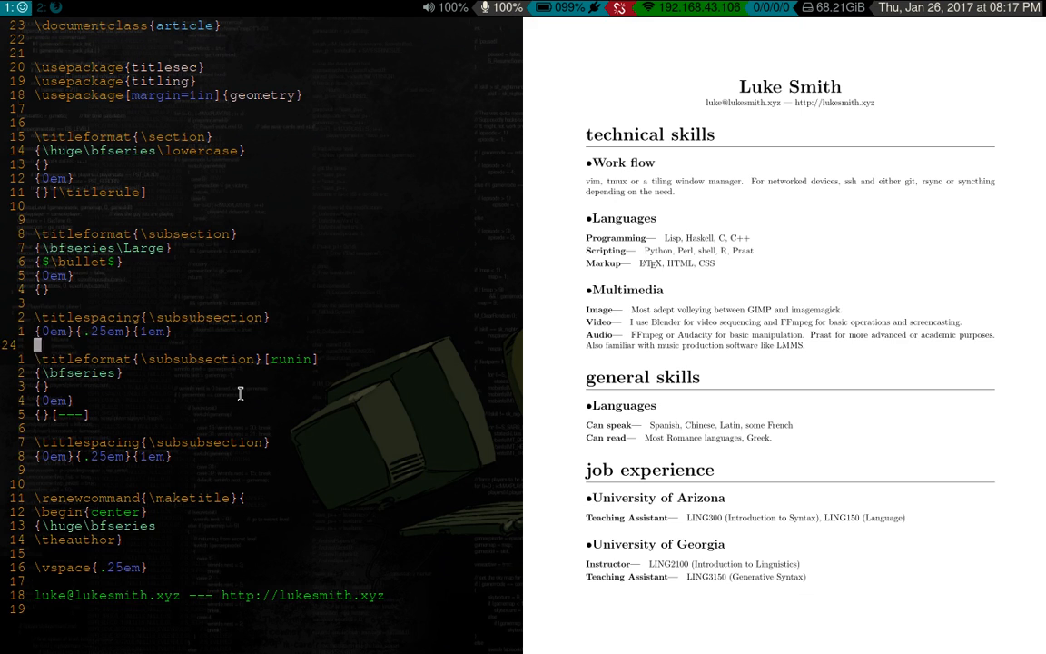
key("u")
key("w")
key("w")
key("w")
key("w")
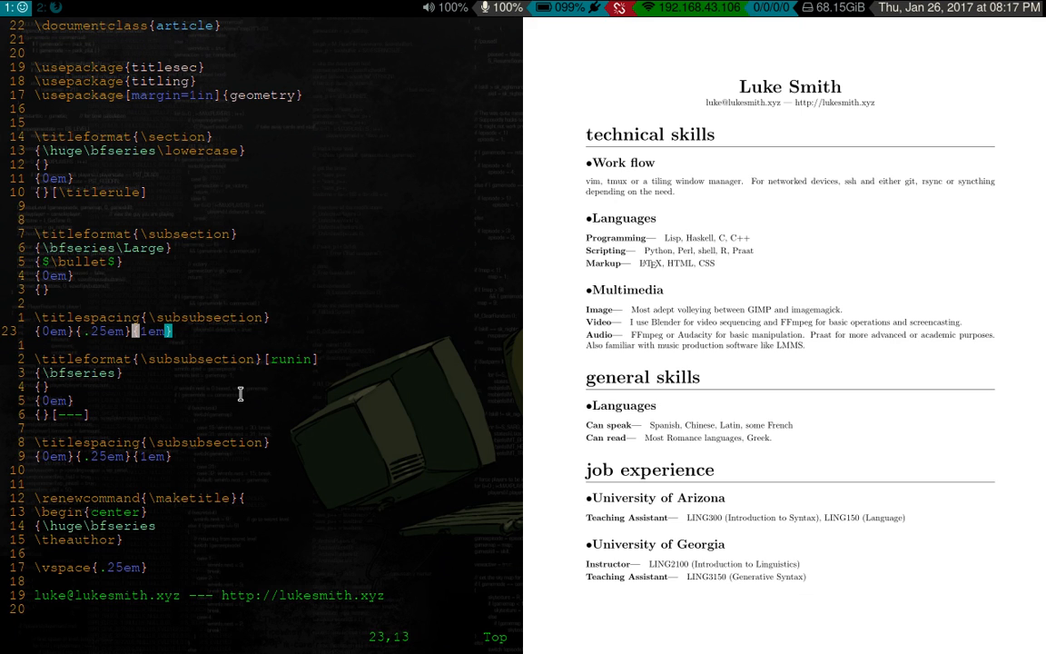
key("b")
key("h")
key("h")
key("l")
key("l")
key("l")
key("l")
key("k")
key("l")
key("l")
key("l")
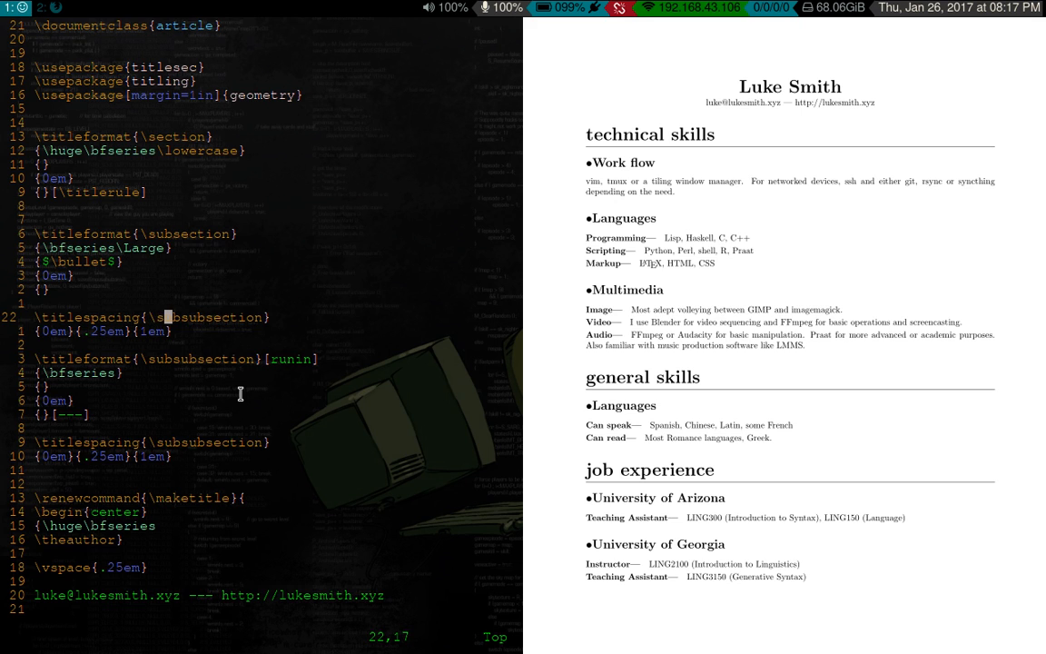
key("x")
key("x")
key("x")
key("ctrl+s")
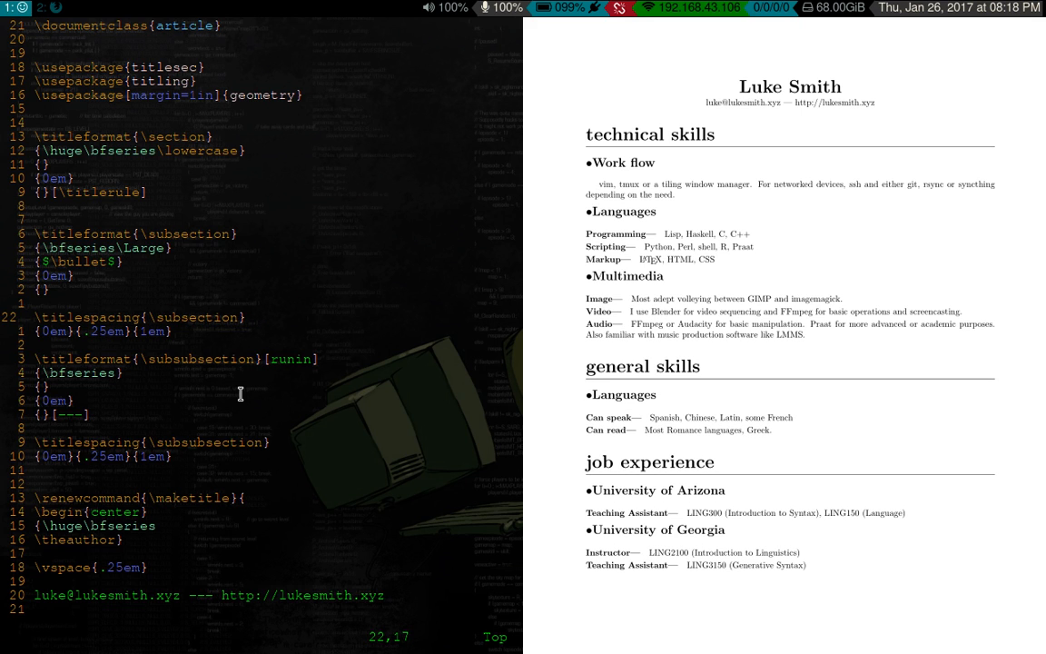
key("j")
key("h")
key("h")
key("h")
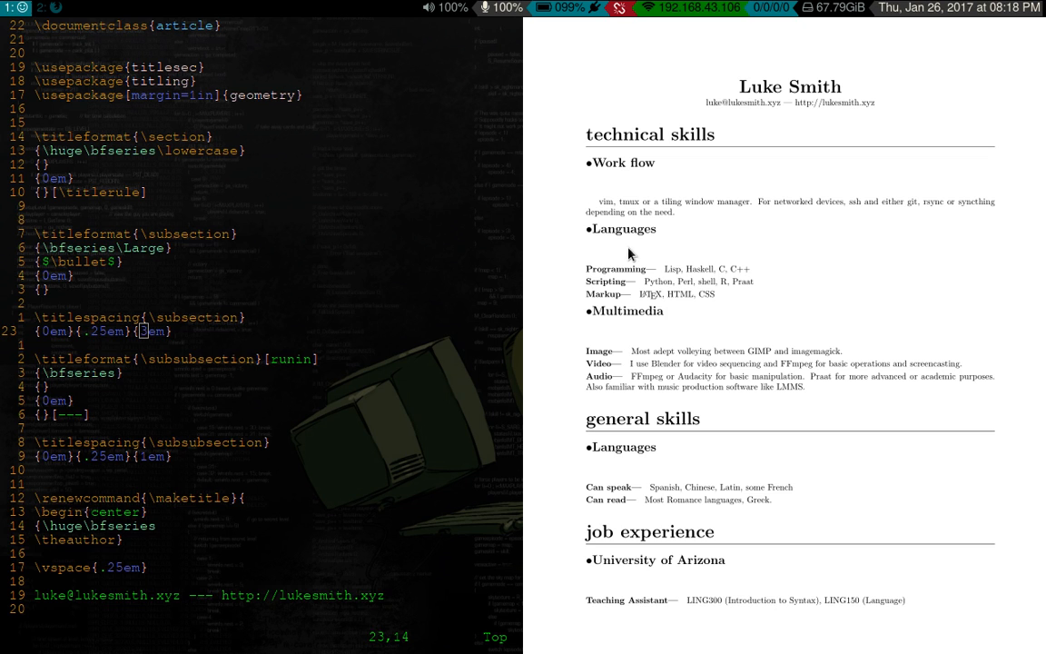
key("d")
key("k")
key("colon")
key("w")
key("Return")
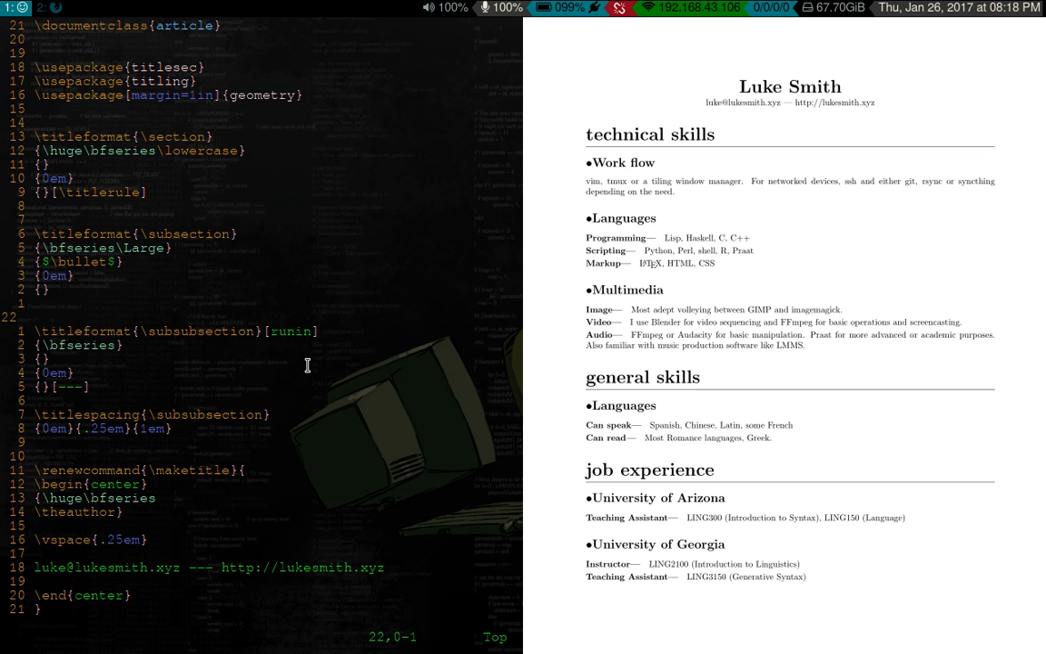
key("j")
key("j")
key("k")
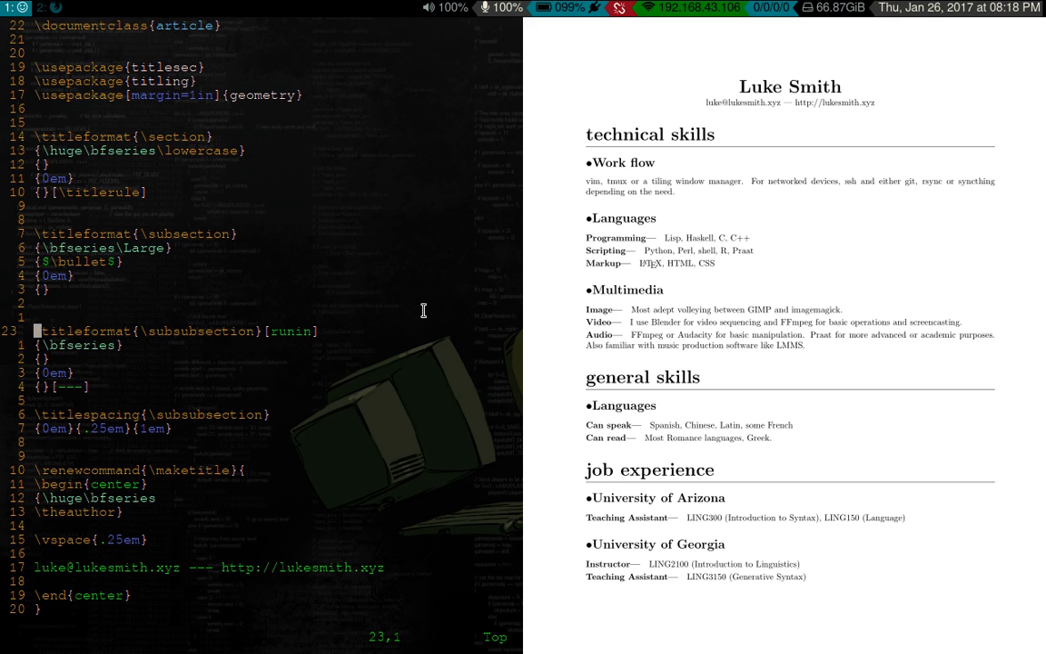
key("k")
key("k")
key("k")
key("k")
key("k")
key("k")
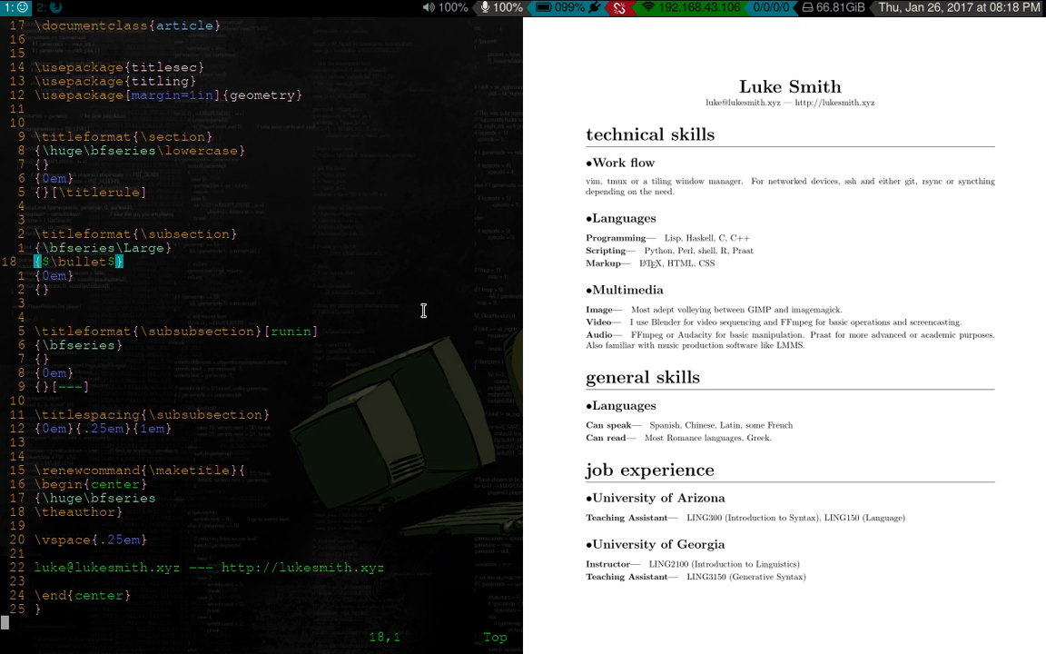
key("k")
key("k")
key("k")
key("k")
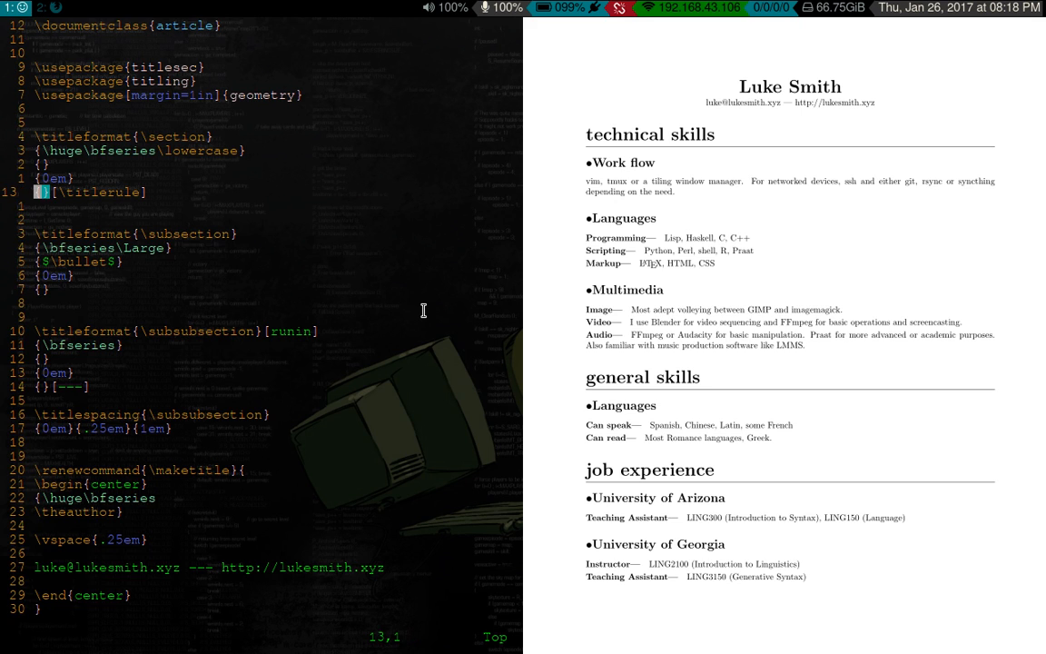
key("j")
key("j")
key("j")
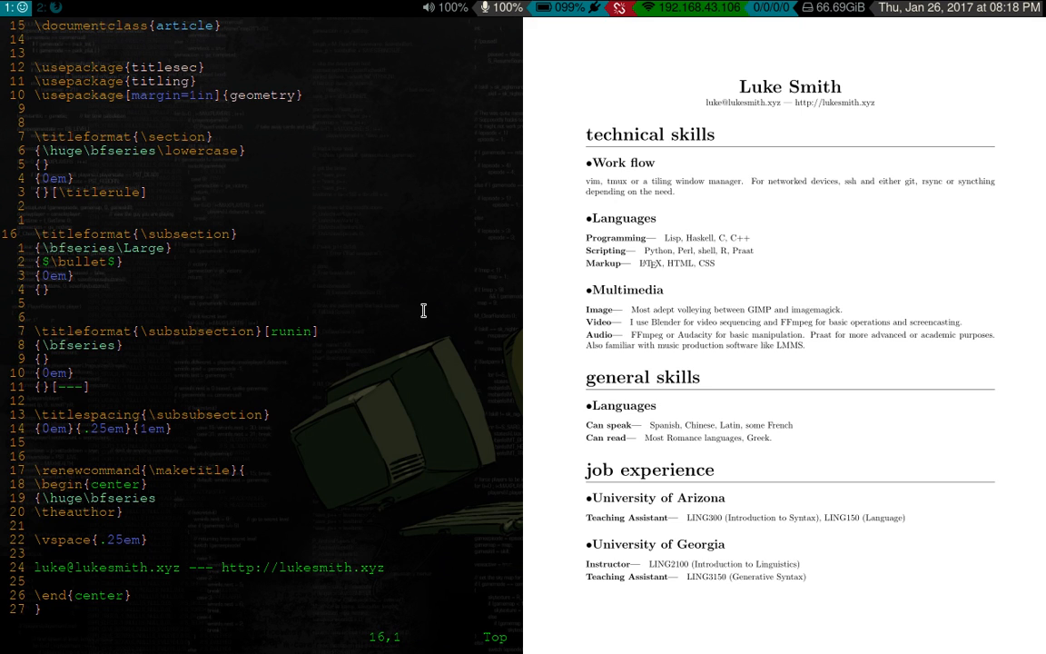
key("j")
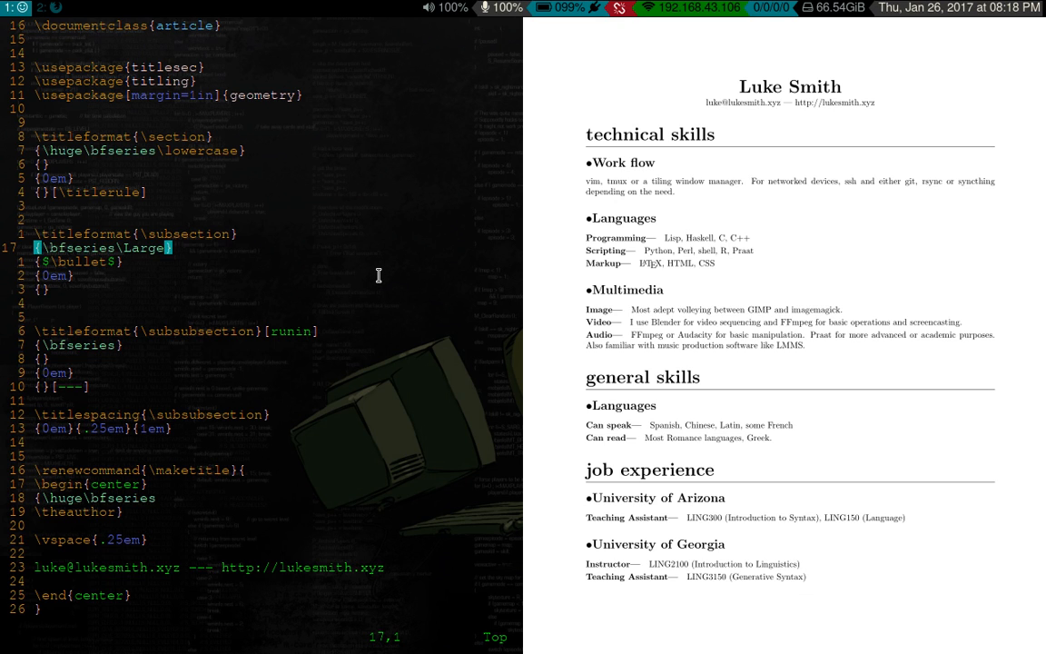
Step: Add a .1in hspace indent before the subsection bullets and save to preview it
key("j")
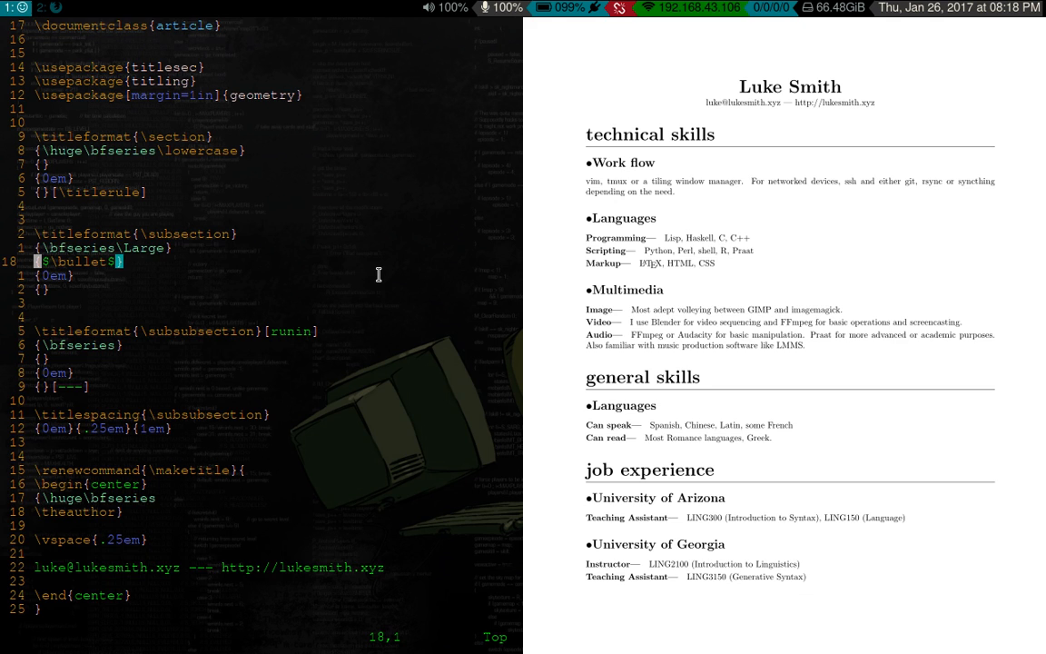
key("k")
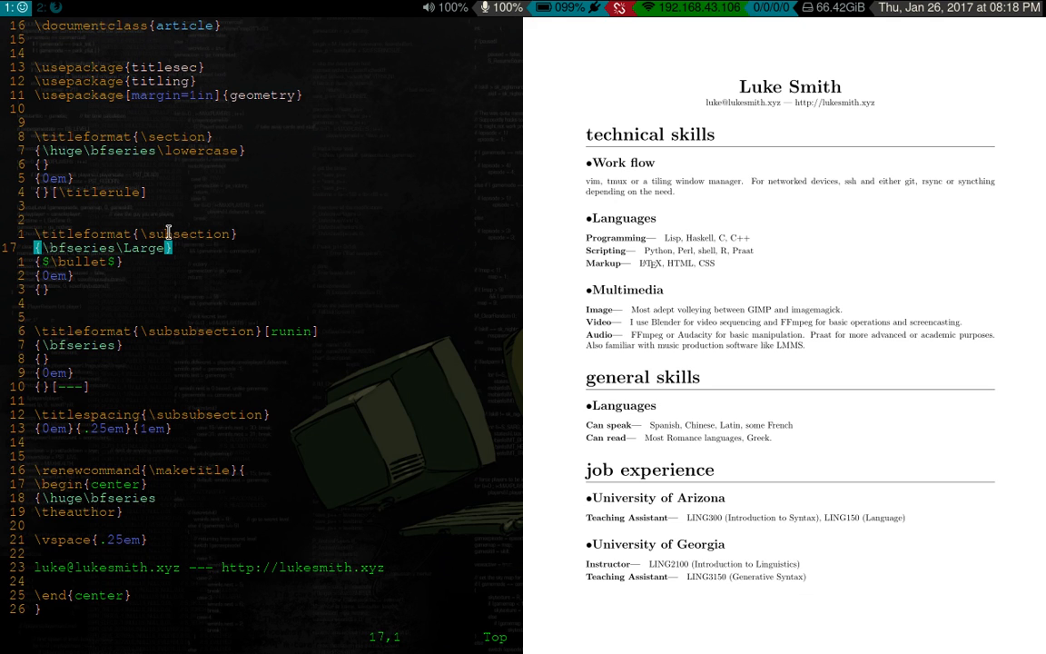
key("j")
key("i")
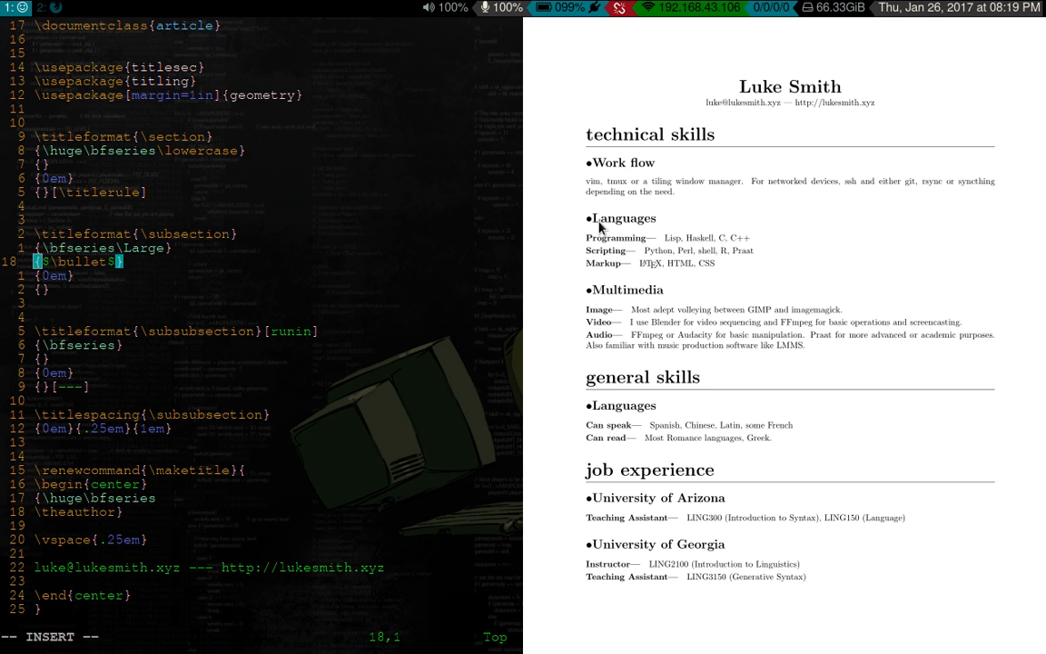
key("Escape")
type("a")
type("\\hs")
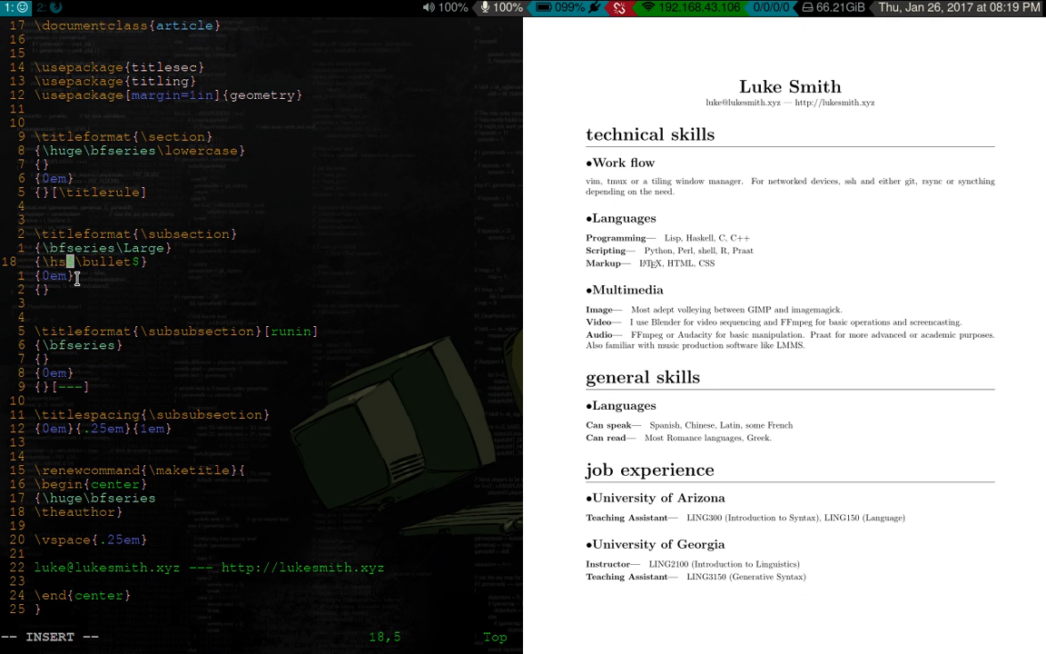
type("pace{.")
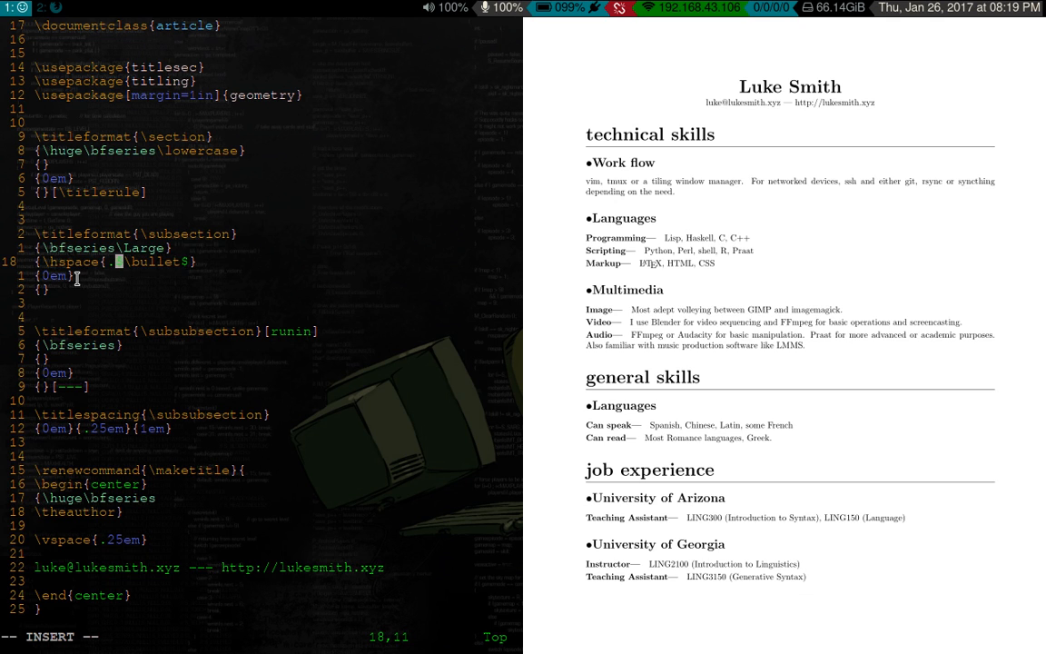
type("2")
key("BackSpace")
type("1")
type("in}")
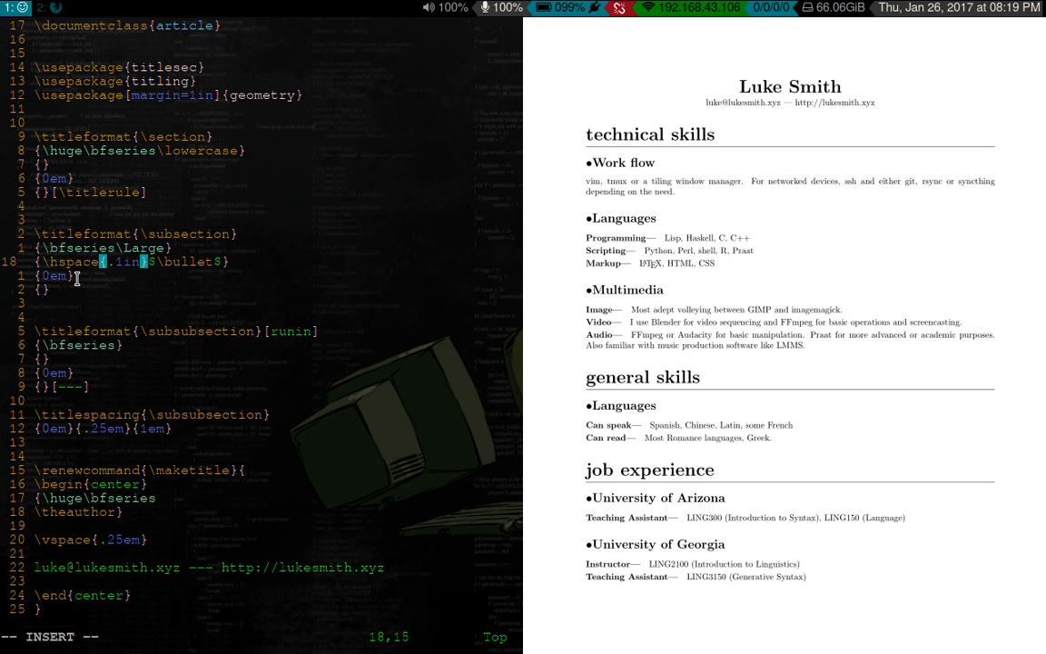
key("Escape")
key("ctrl+s")
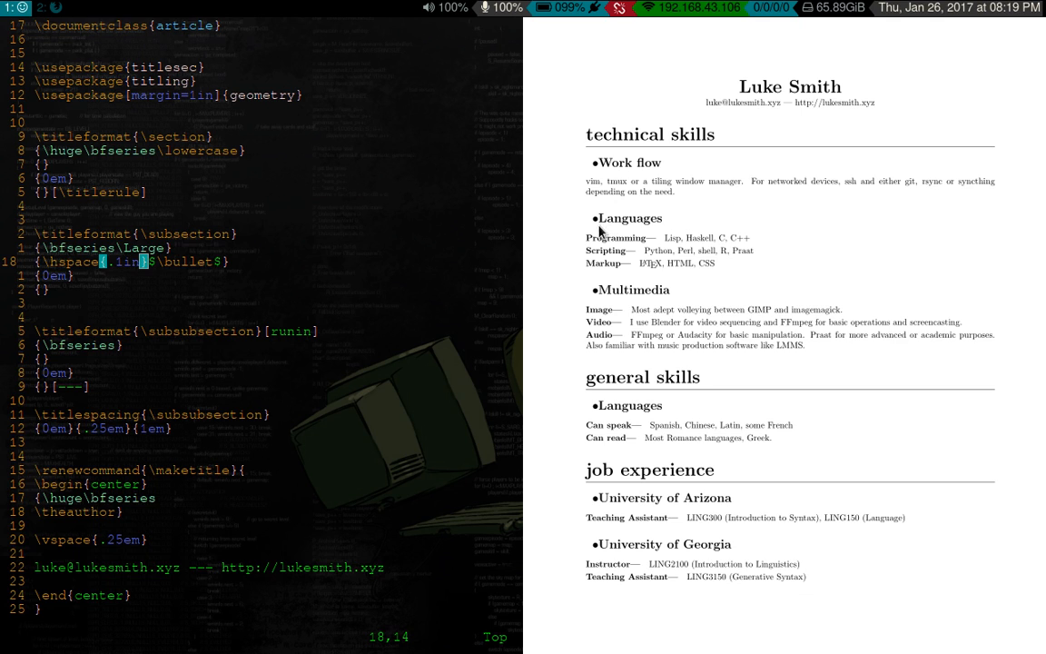
Step: Drop the decimal point to try a 1in bullet indent and recompile
key("h")
key("h")
key("h")
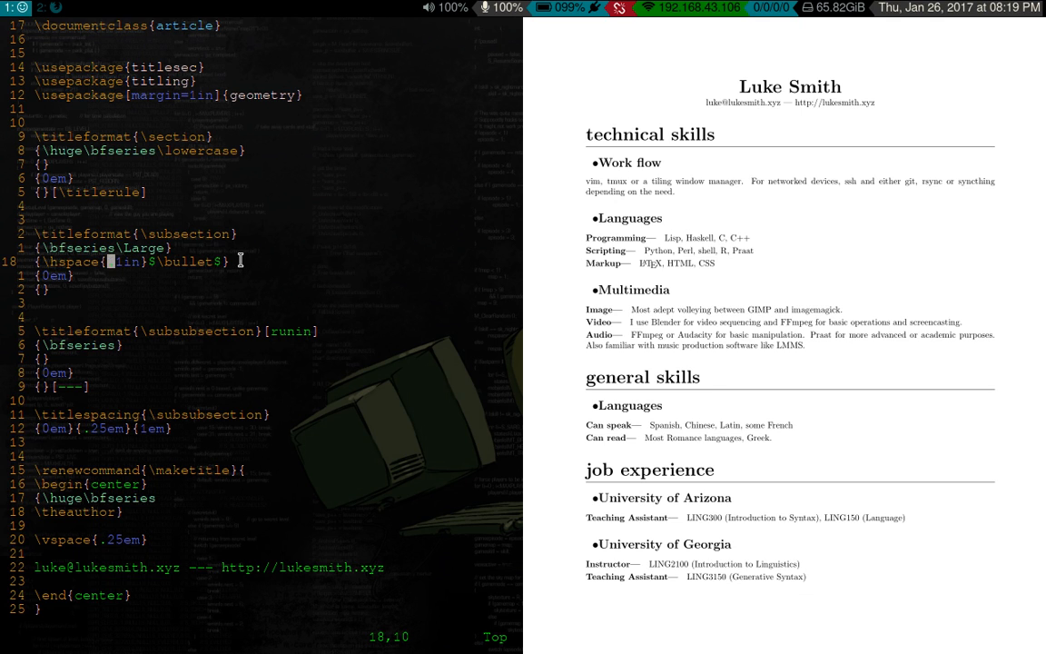
key("x")
key("ctrl+s")
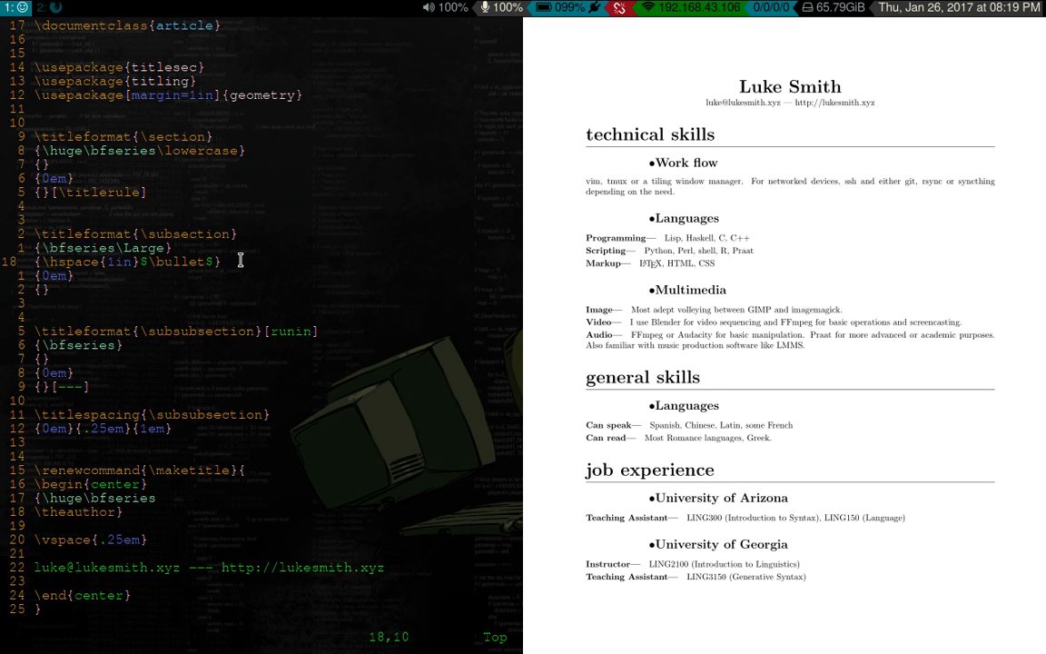
key("l")
key("h")
type("i")
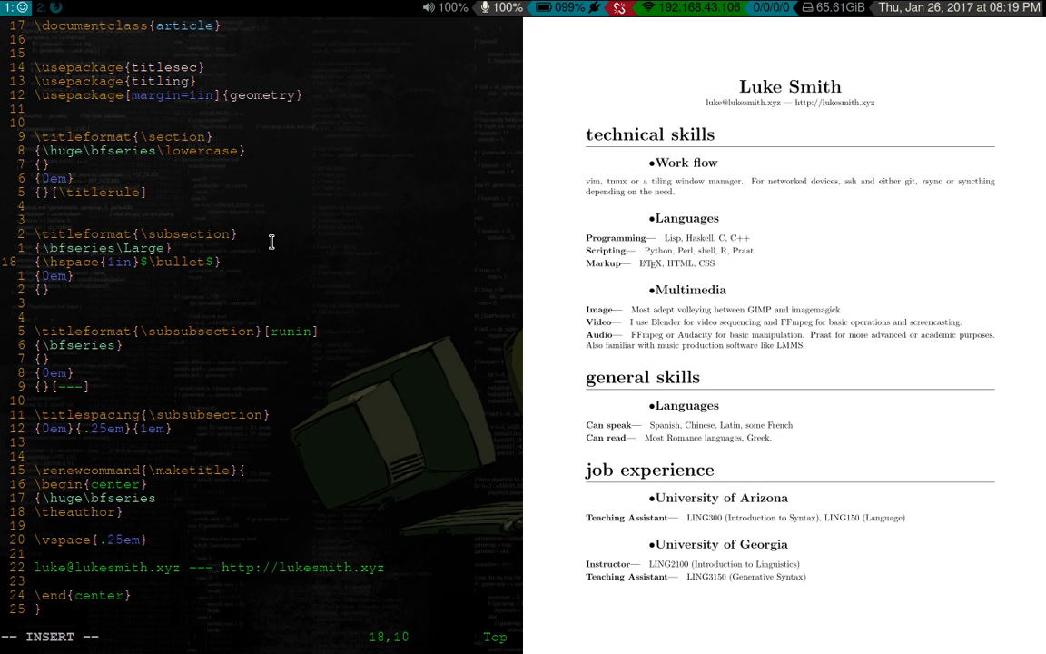
type("-")
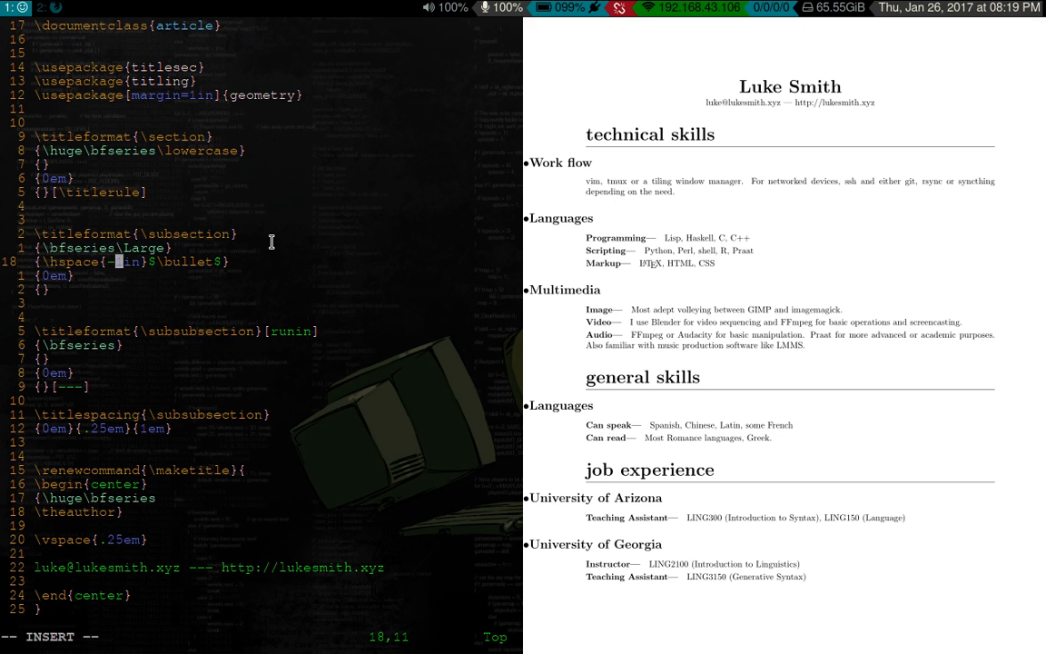
type(".")
Step: Change the bullet offset to -.25in so subsection titles hang into the margin, and save
key("Escape")
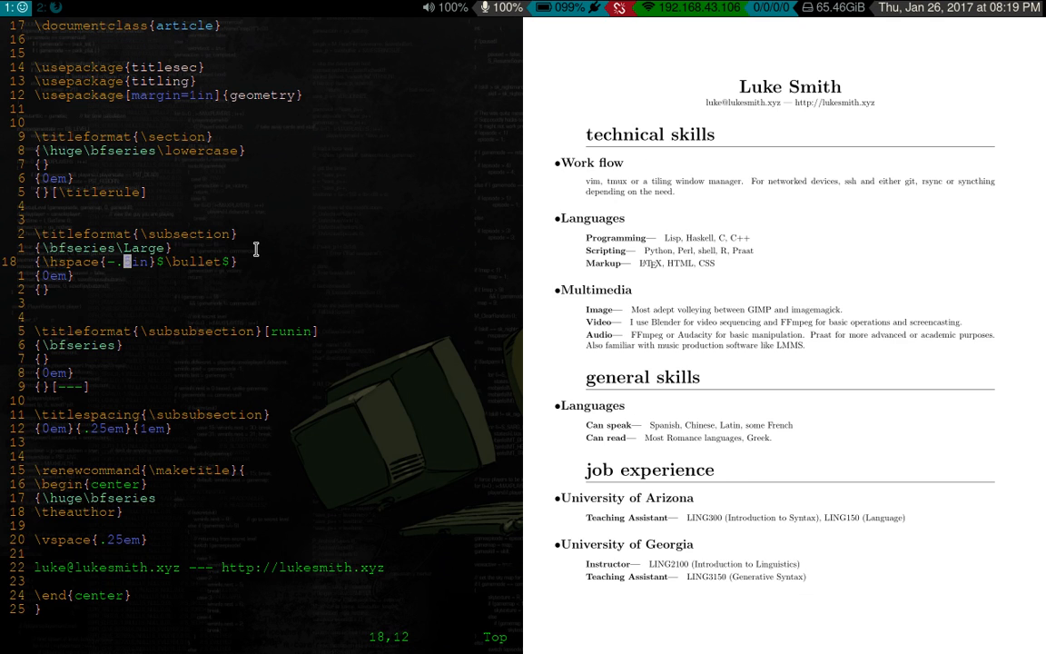
type("s")
type("5")
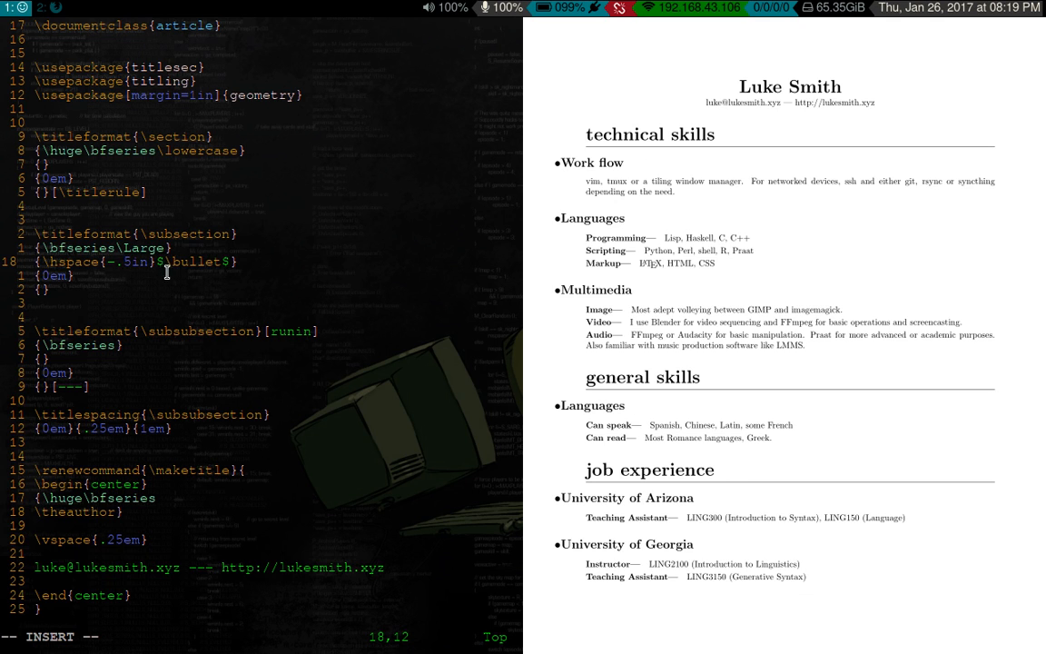
type("22")
key("BackSpace")
key("Escape")
type(":w")
key("Return")
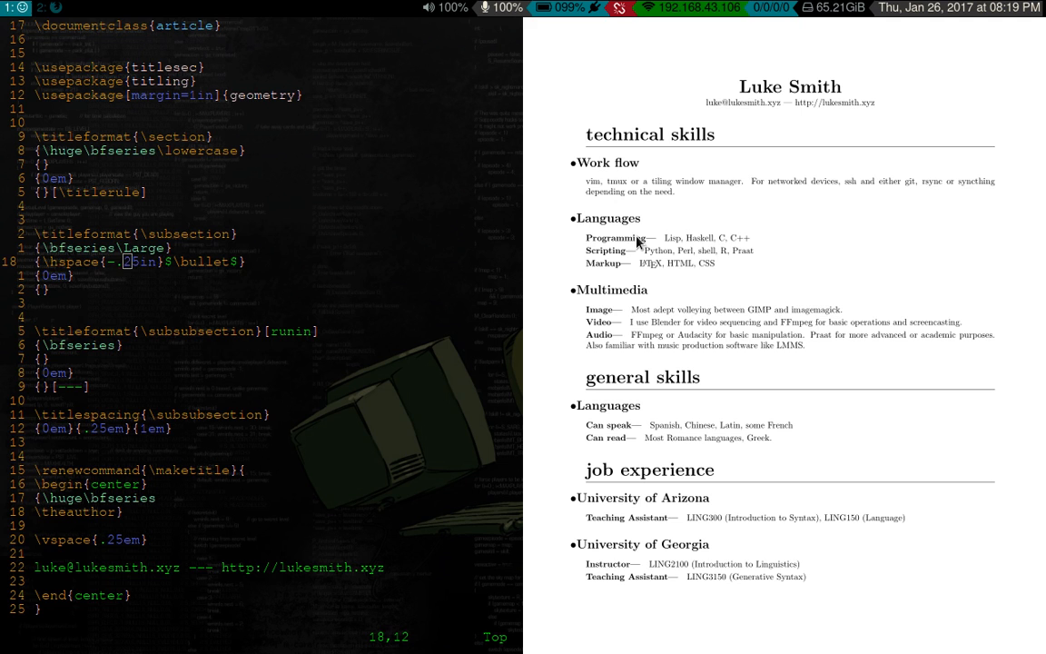
Step: Change the geometry package's margin=1in to margin=1.25in and save to recompile with wider margins
key("k")
key("k")
key("k")
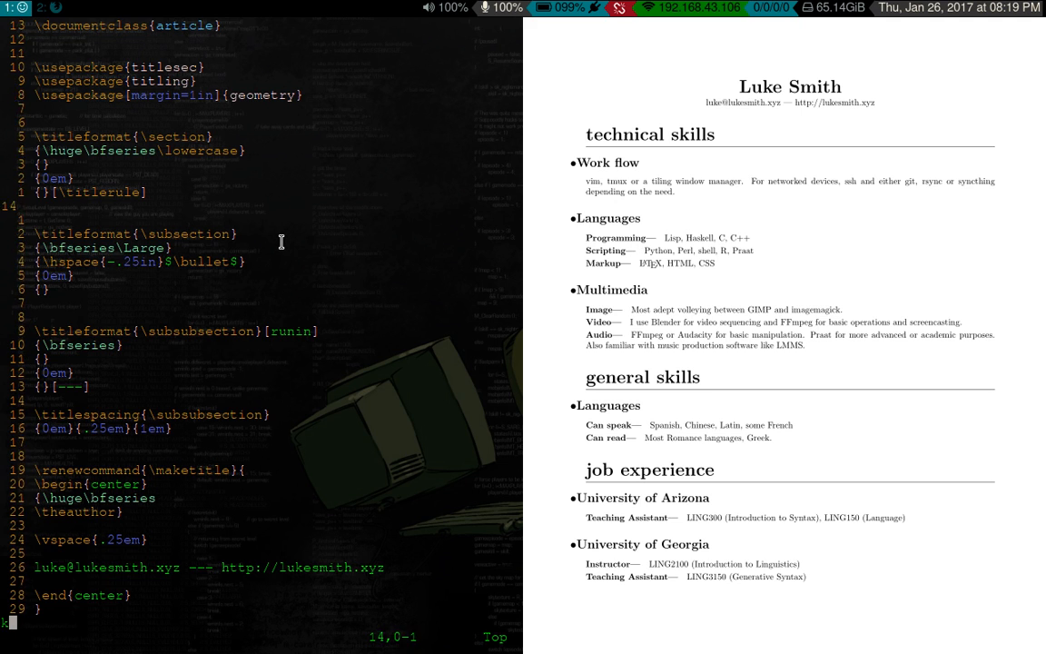
key("k")
key("k")
key("k")
key("j")
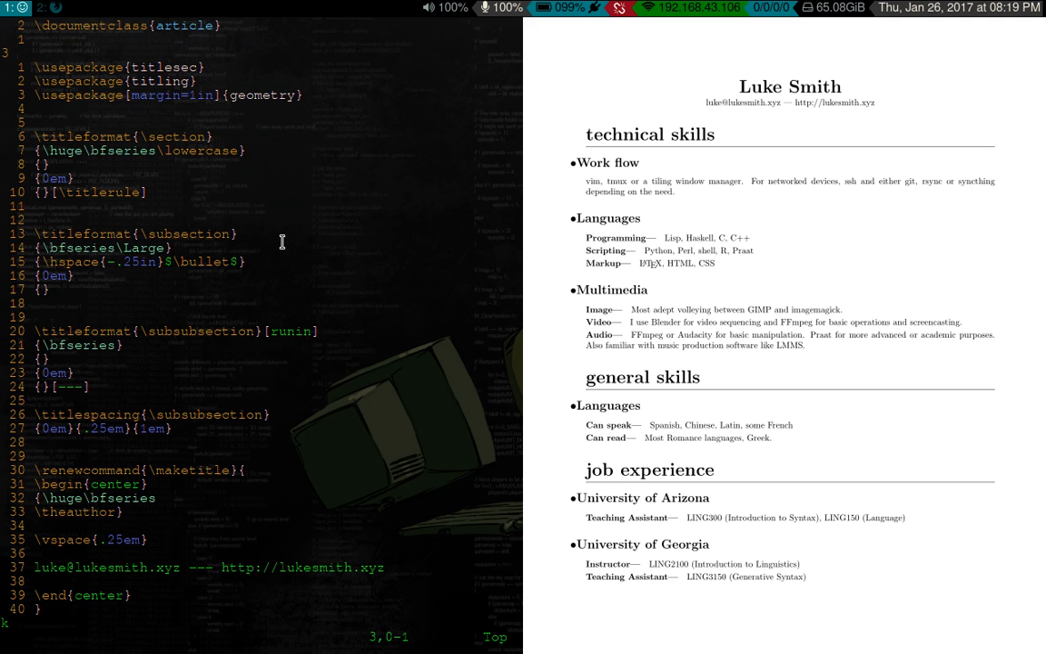
key("j")
key("j")
key("j")
key("e")
key("l")
key("h")
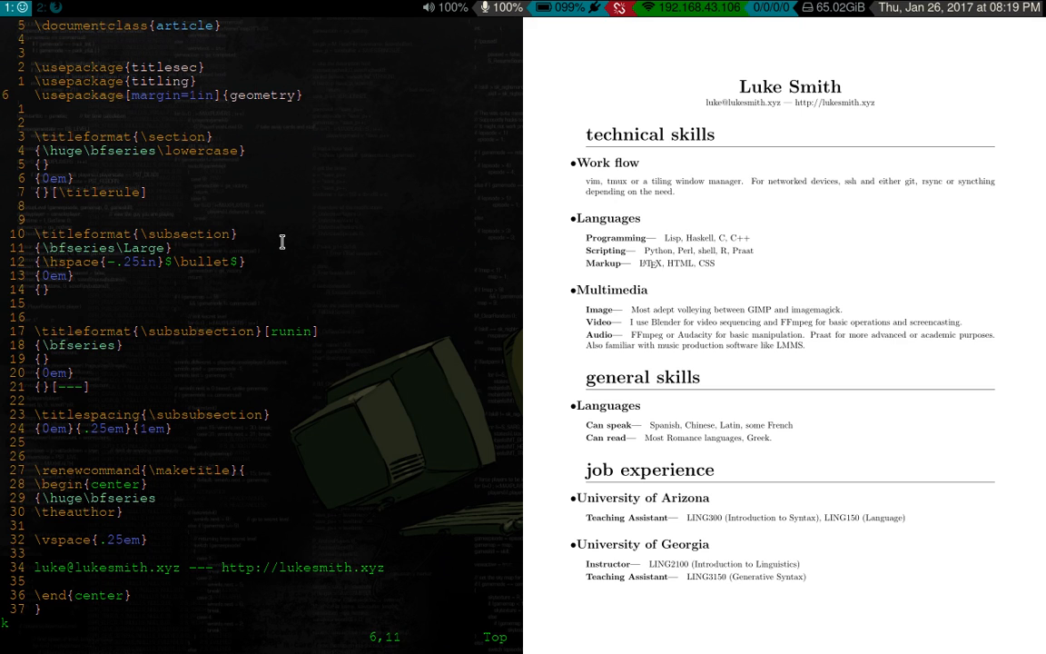
key("w")
key("w")
key("w")
type("a")
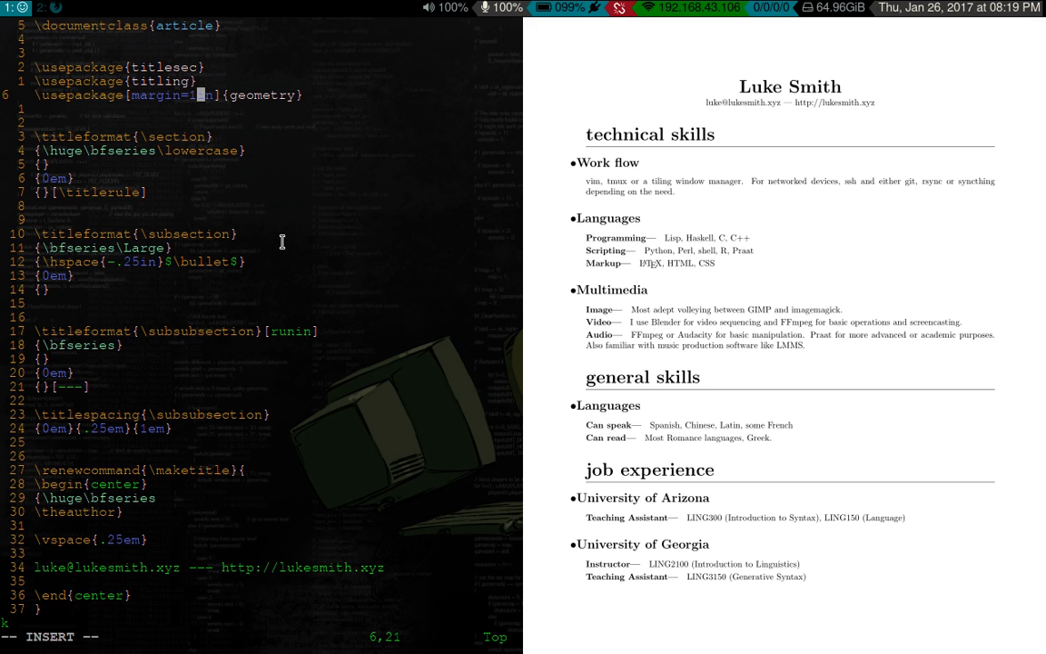
type(".")
type("25")
key("Escape")
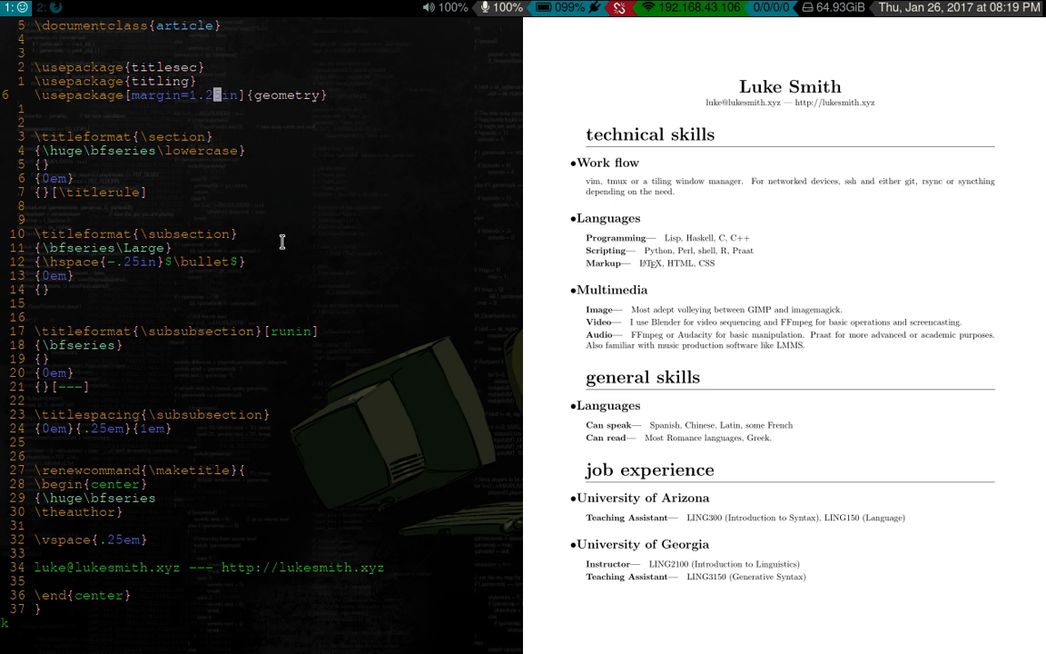
key(":w")
key("Return")
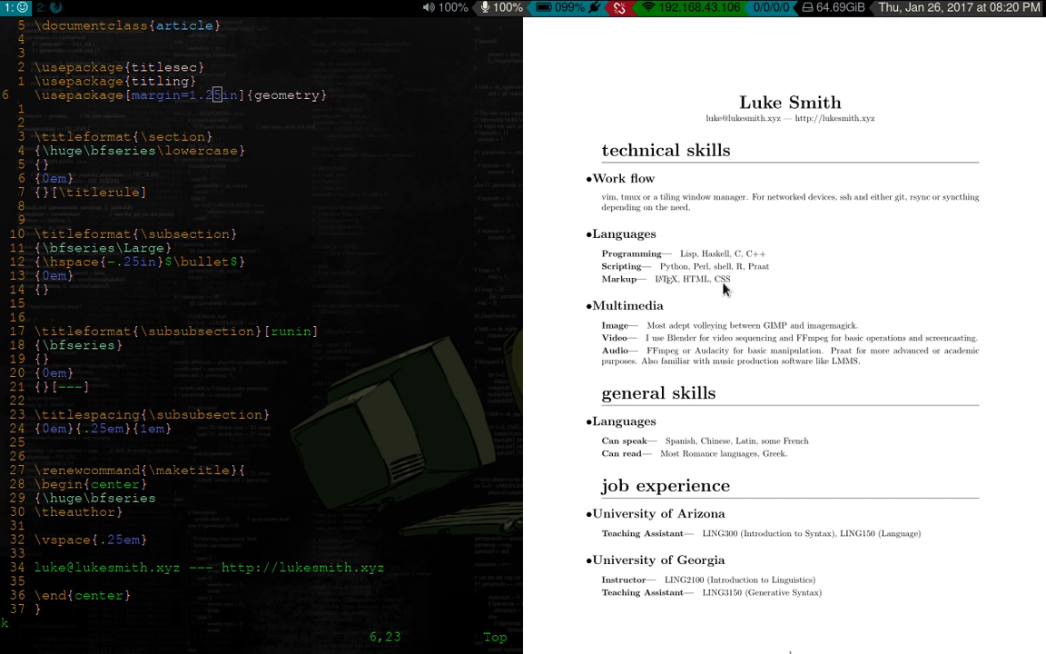
scroll(727, 287, "down", 1)
scroll(727, 285, "up", 1)
scroll(759, 293, "down", 1)
scroll(763, 294, "up", 1)
Step: Append the [frame] shape option to the \titleformat{\section} line in the preamble
key("j")
key("j")
key("j")
key("j")
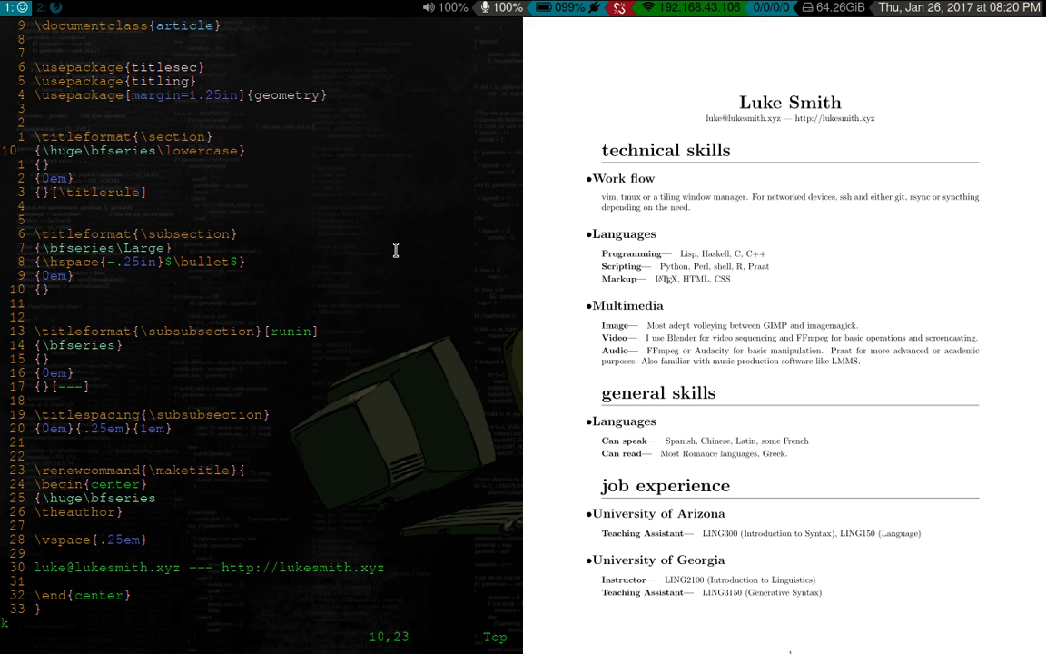
key("j")
key("j")
key("j")
key("j")
key("j")
key("j")
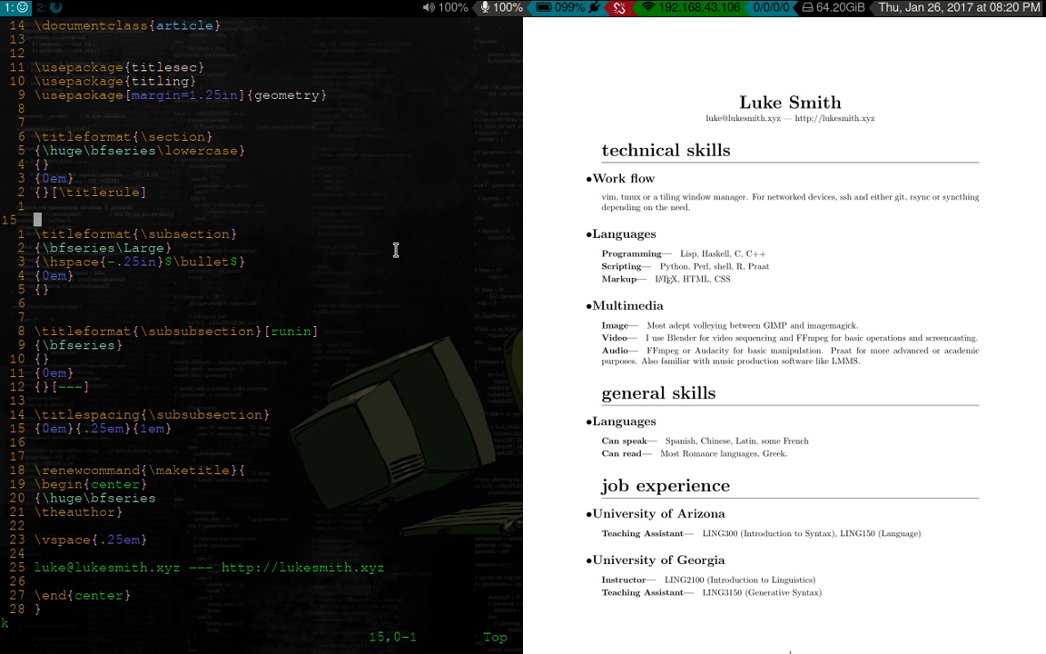
key("j")
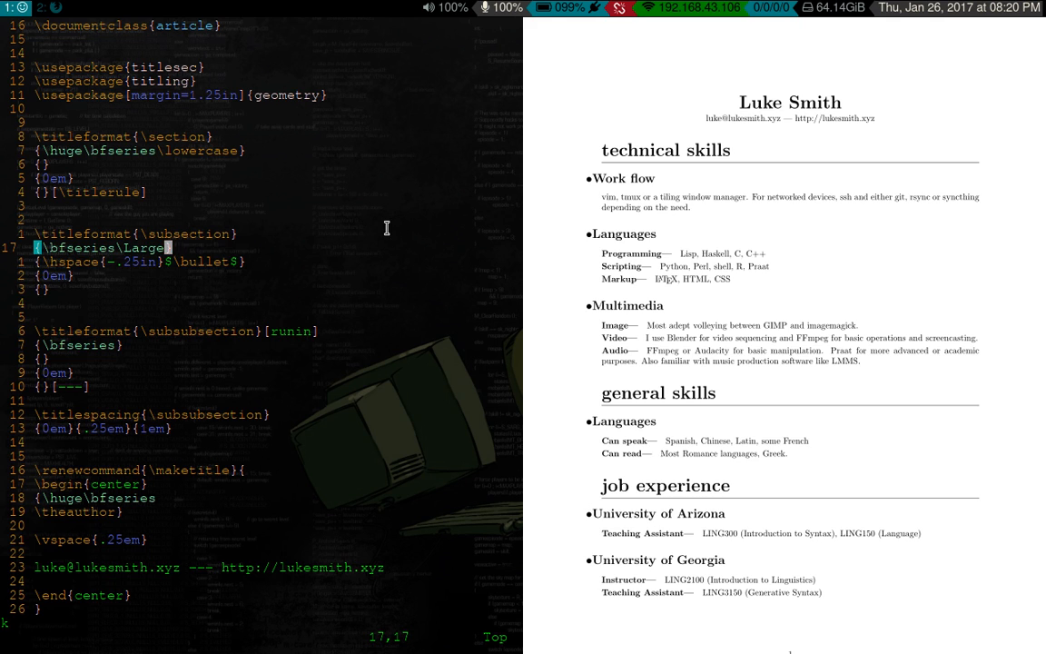
key("k")
key("k")
key("k")
key("k")
key("k")
key("k")
key("k")
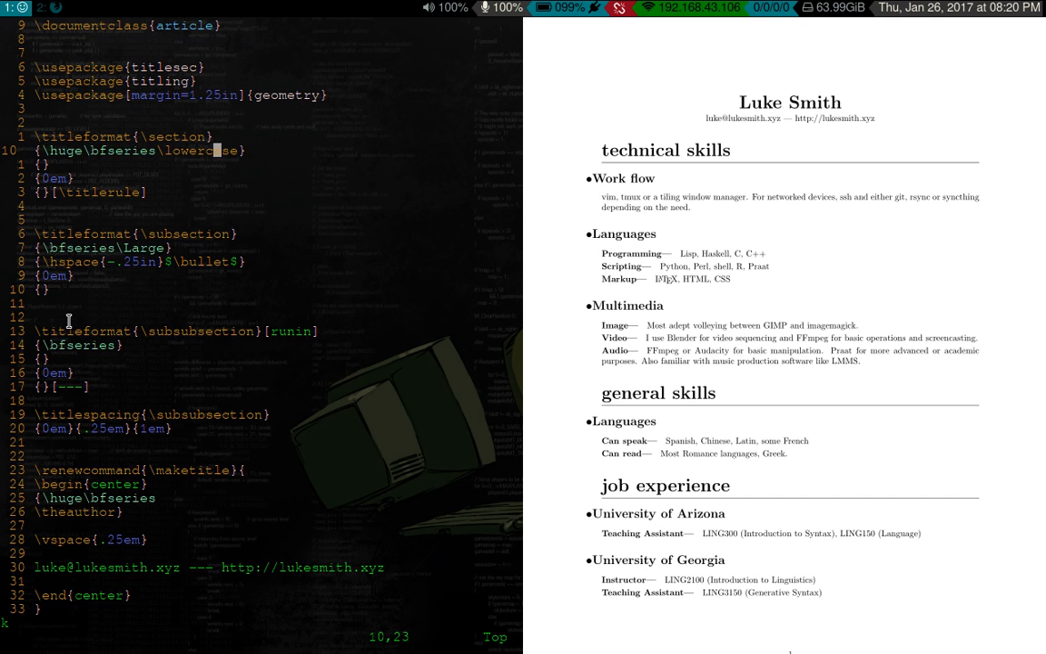
type("ka{")
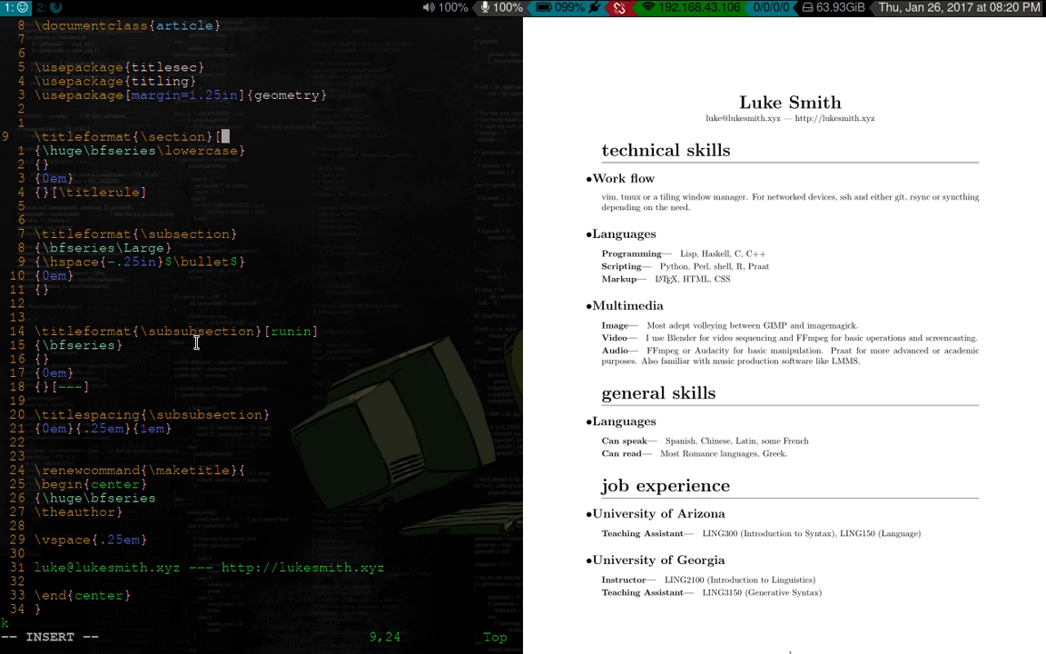
type("frame]")
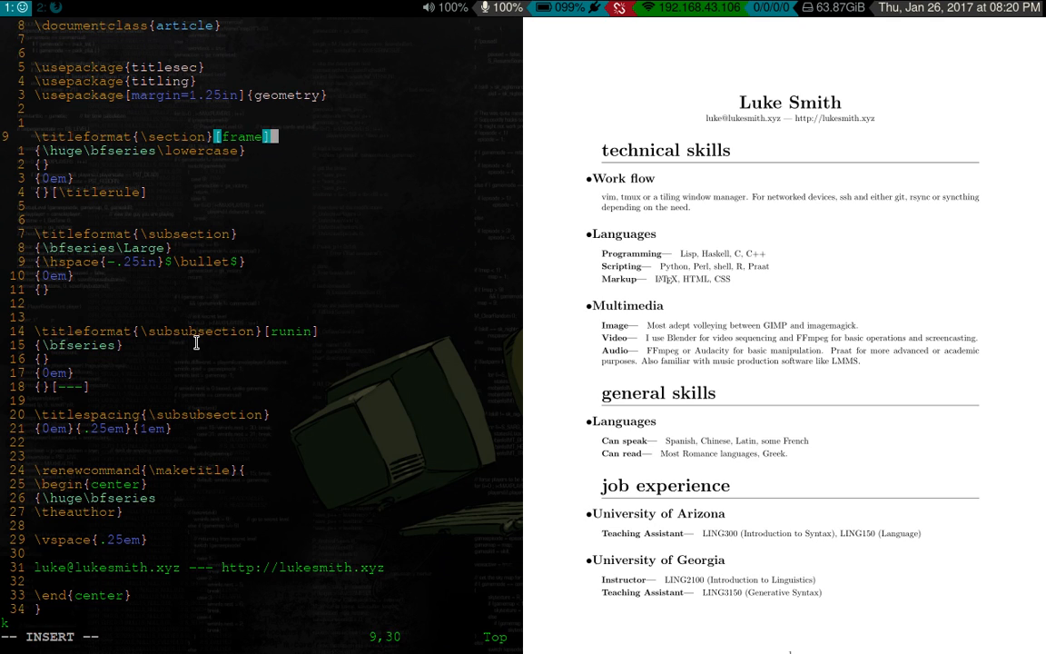
key("Escape")
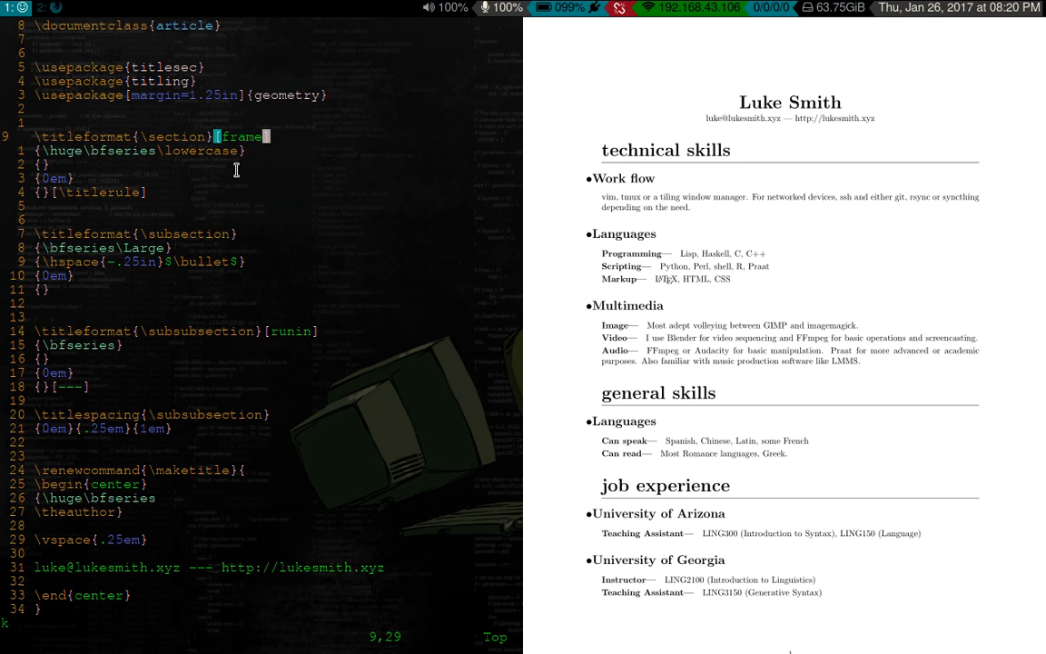
key("j")
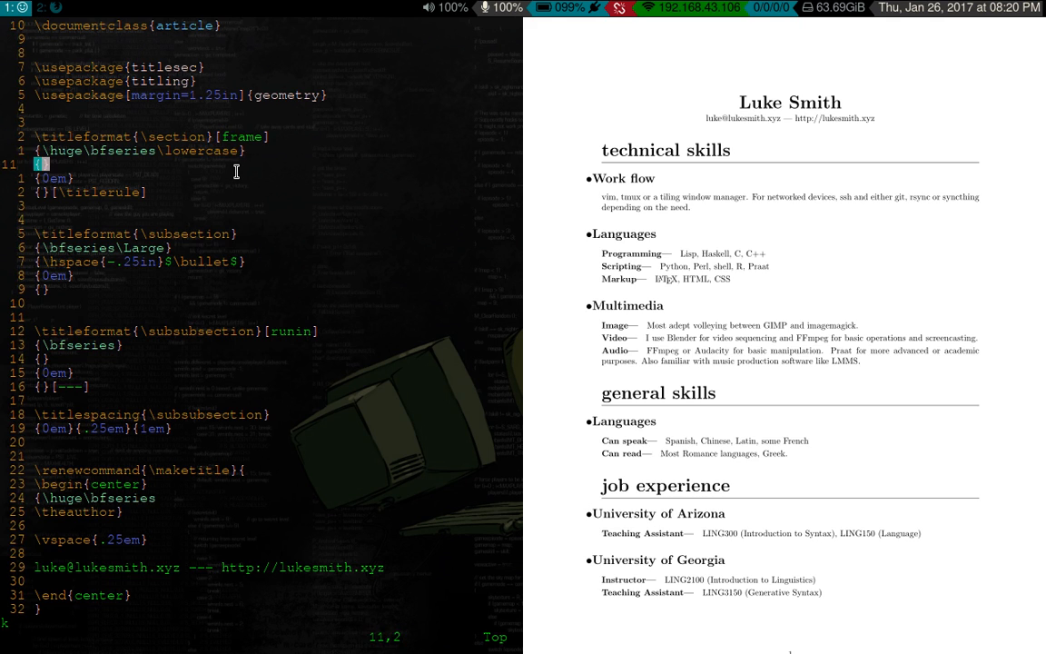
key("h")
key("h")
key("h")
key("h")
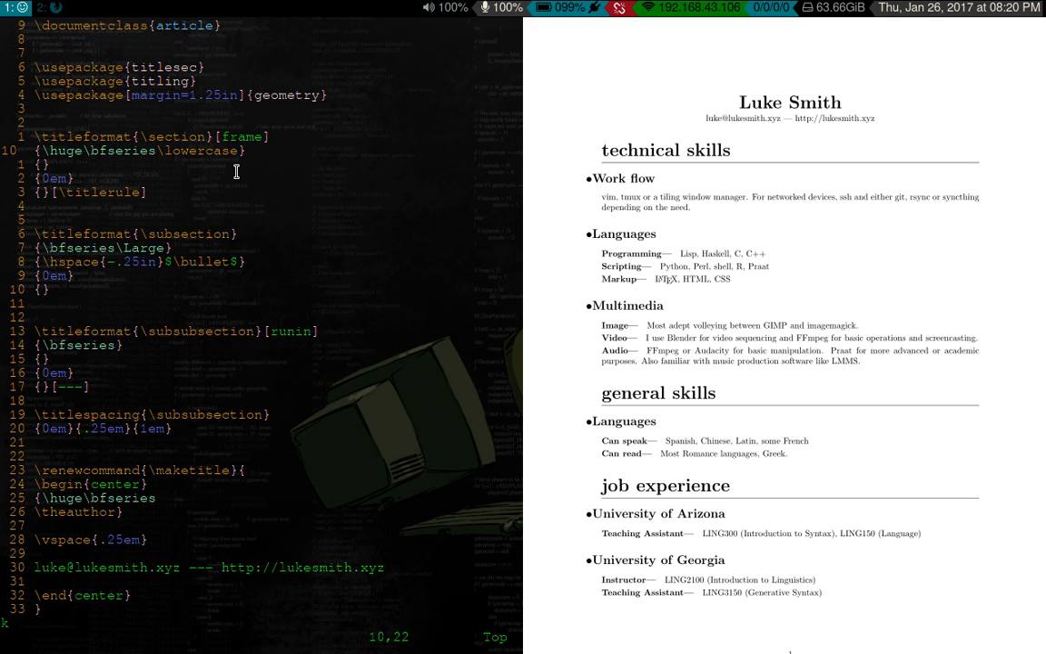
Step: Undo the [frame] option and cut \bfseries\lowercase from after \huge on the section font line
key("u")
key("j")
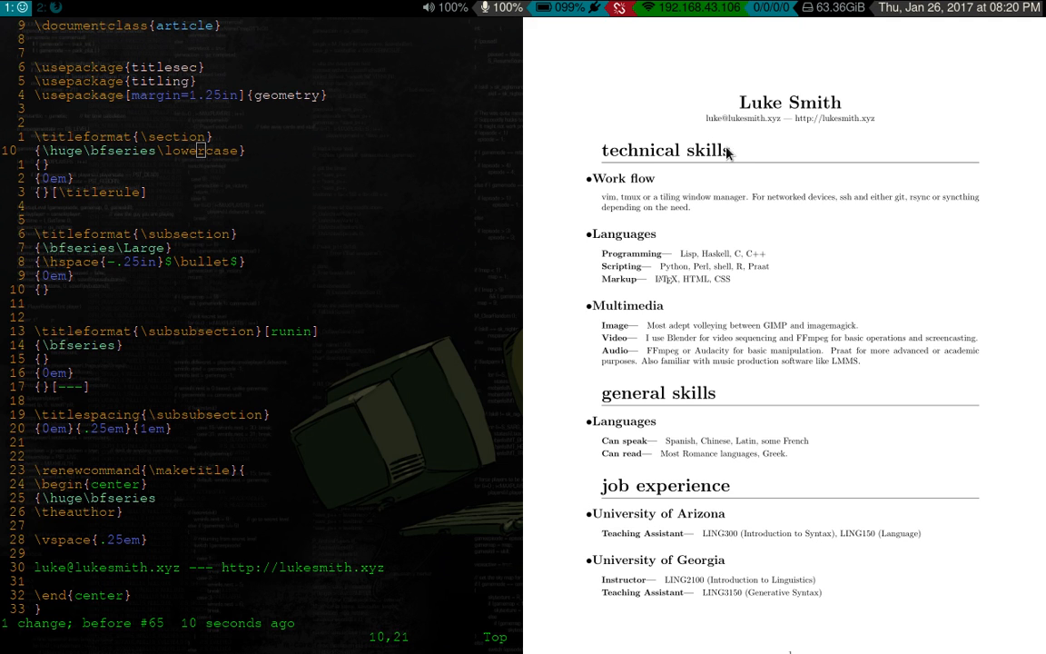
scroll(670, 154, "right", 1)
scroll(670, 155, "left", 1)
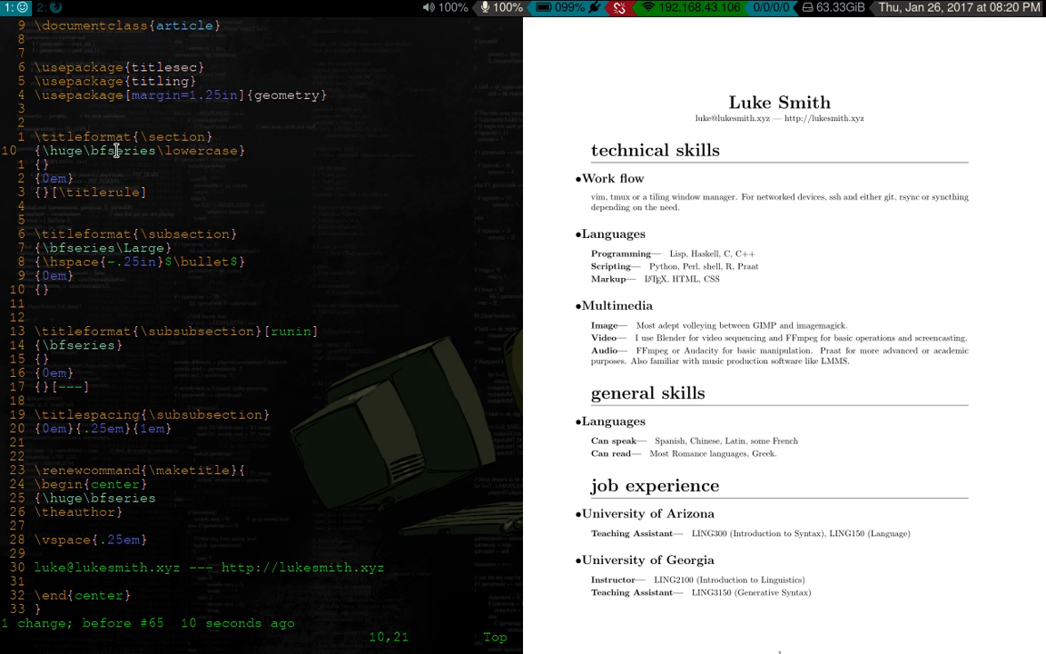
key("h")
key("h")
key("h")
key("h")
key("h")
key("h")
key("h")
key("h")
key("h")
key("h")
key("h")
key("h")
key("h")
key("h")
type("dt}")
key("ctrl+s")
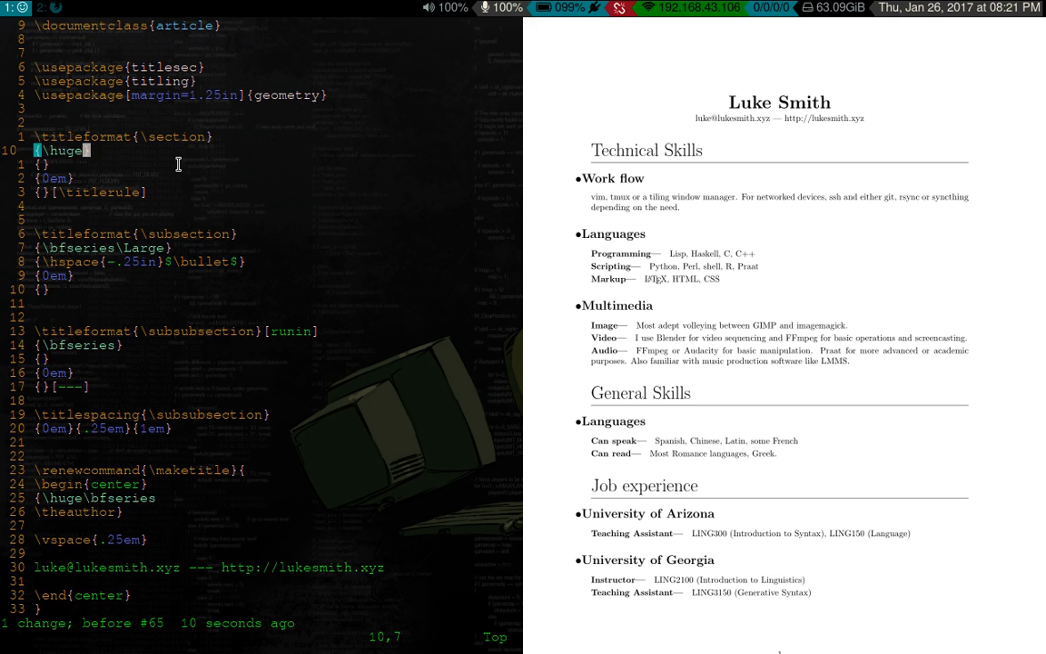
Step: Paste the bold lowercase styling into the section format's last argument before \titlerule and save
key("j")
key("j")
key("j")
key("h")
key("h")
key("h")
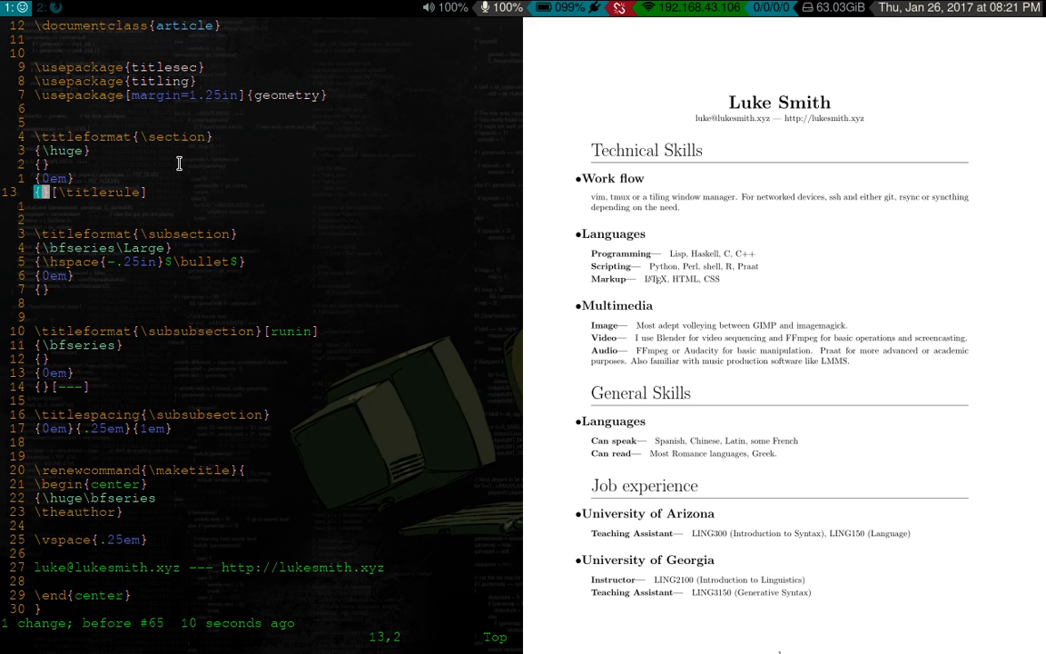
key("p")
key("ctrl+s")
key("k")
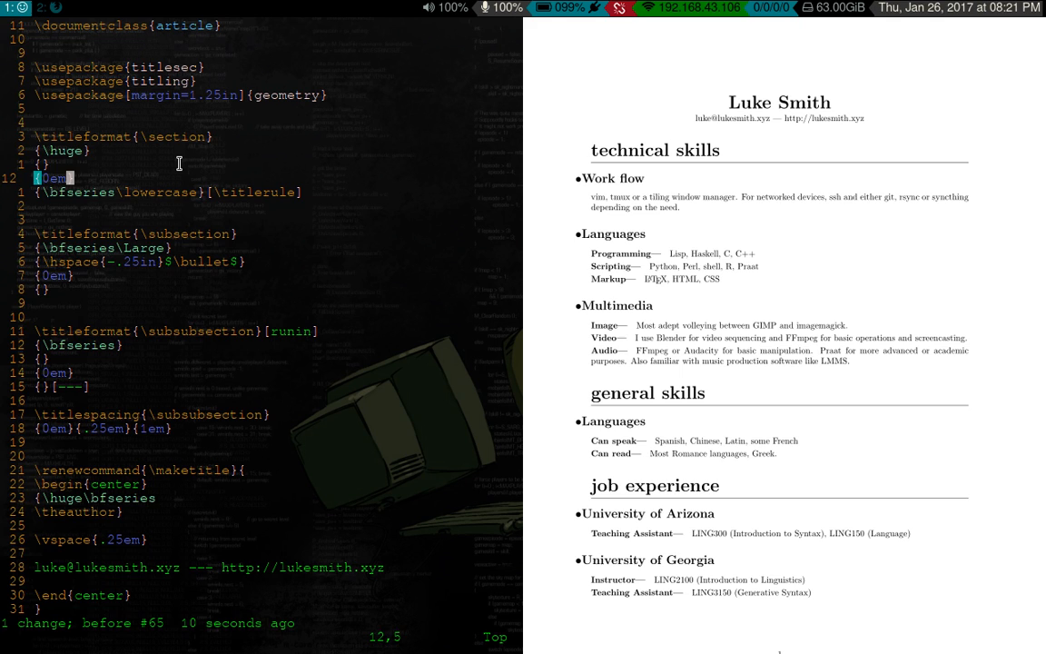
key("k")
key("k")
key("h")
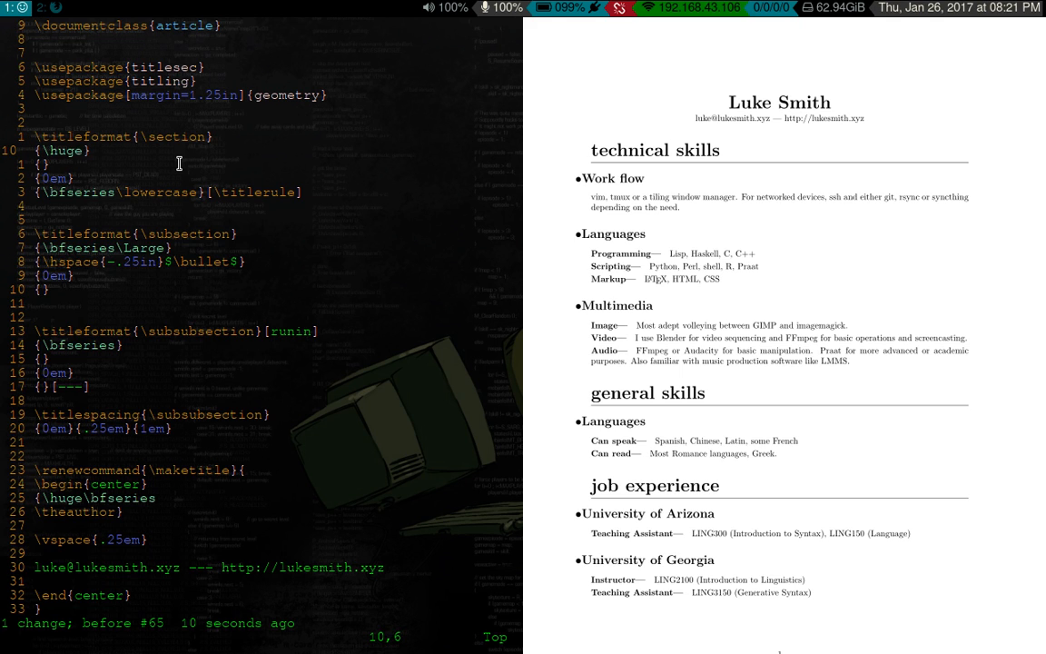
type("kA[fra")
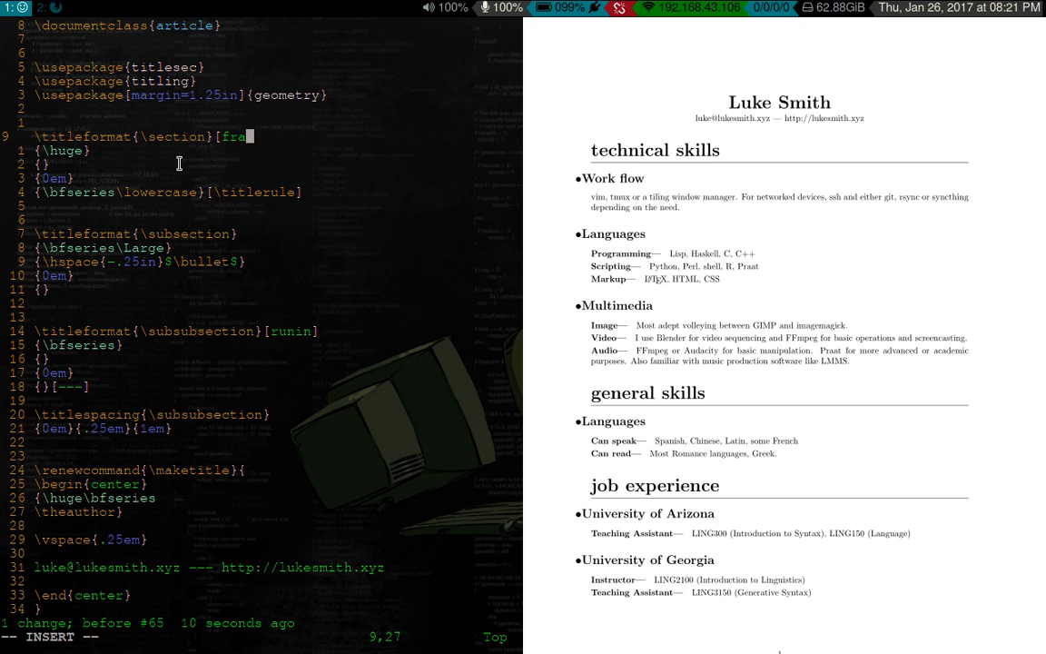
type("me]")
Step: Add [frame] to \titleformat{\section}, remove the [\titlerule] argument, and save so headings compile as framed boxes
key("Escape")
key("ctrl+s")
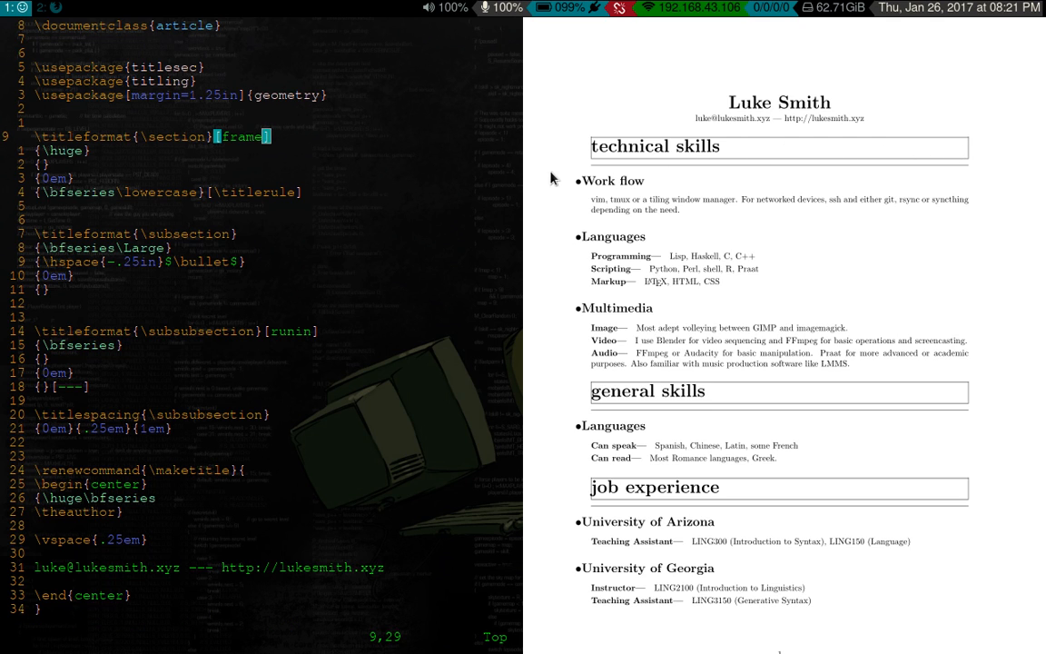
scroll(545, 164, "down", 1)
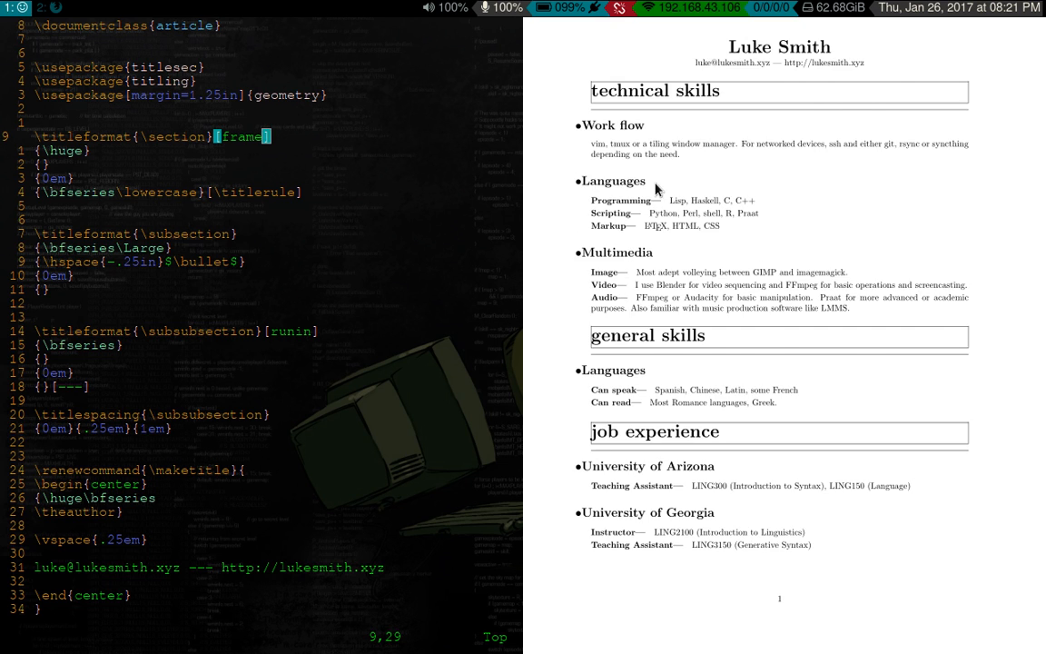
scroll(658, 188, "up", 1)
key("j")
key("j")
key("j")
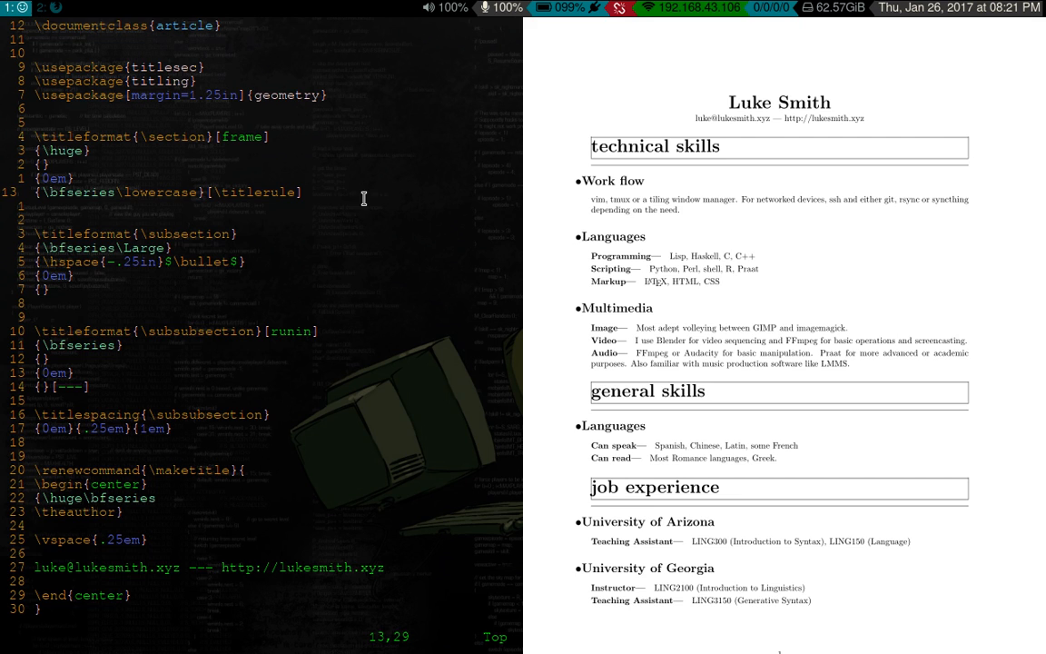
type("di[")
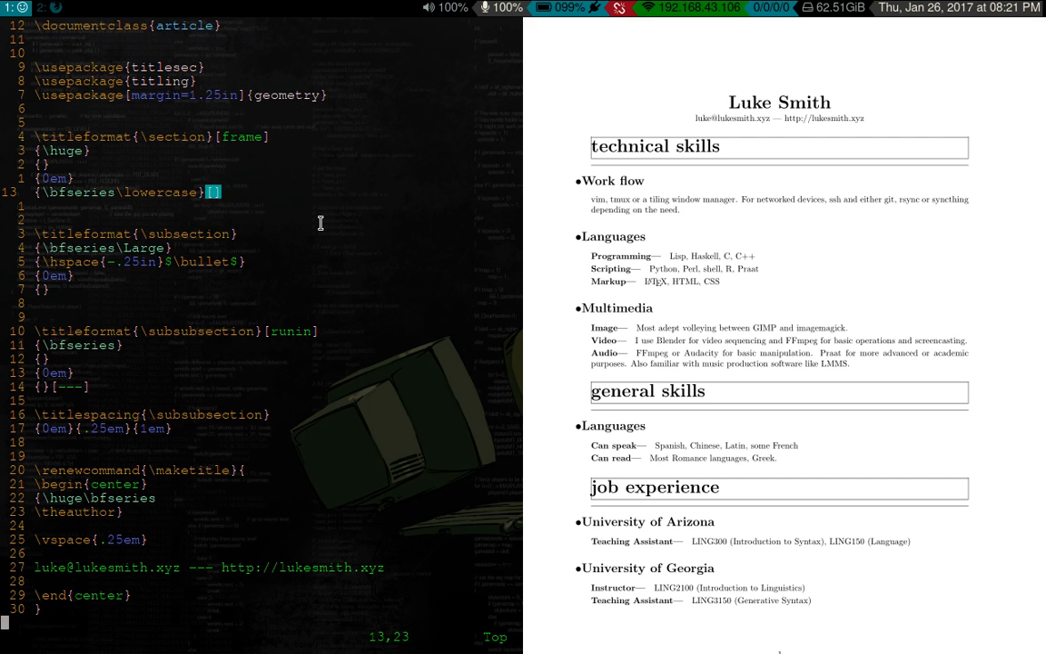
key("ctrl+s")
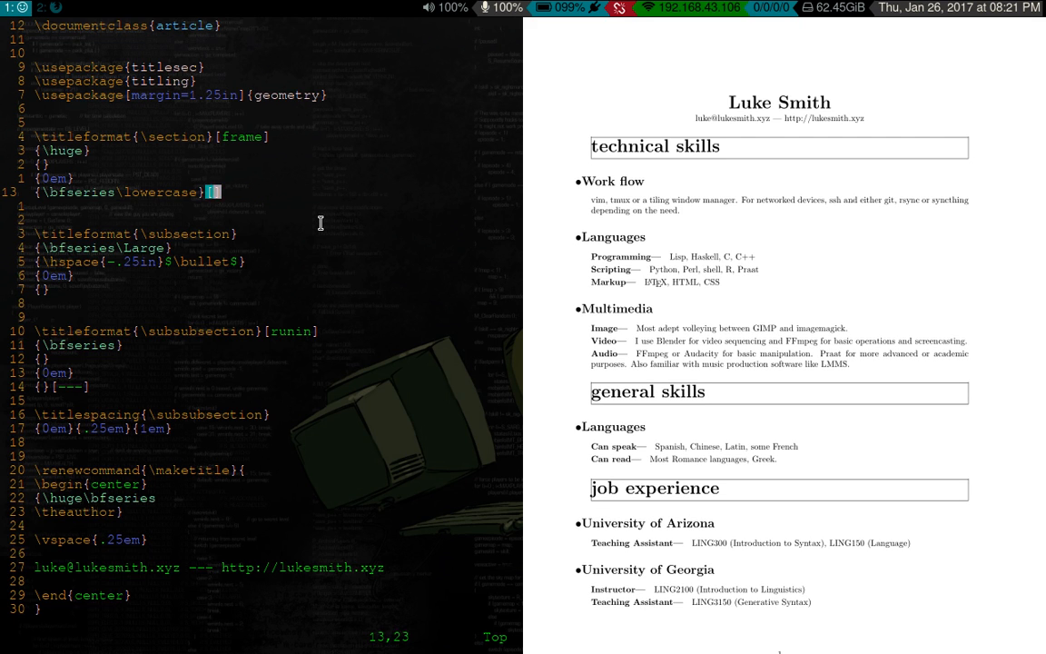
type("da[kh")
Step: Reduce the section heading spacing from 1em to .25em and save to refresh the preview
key("h")
key("h")
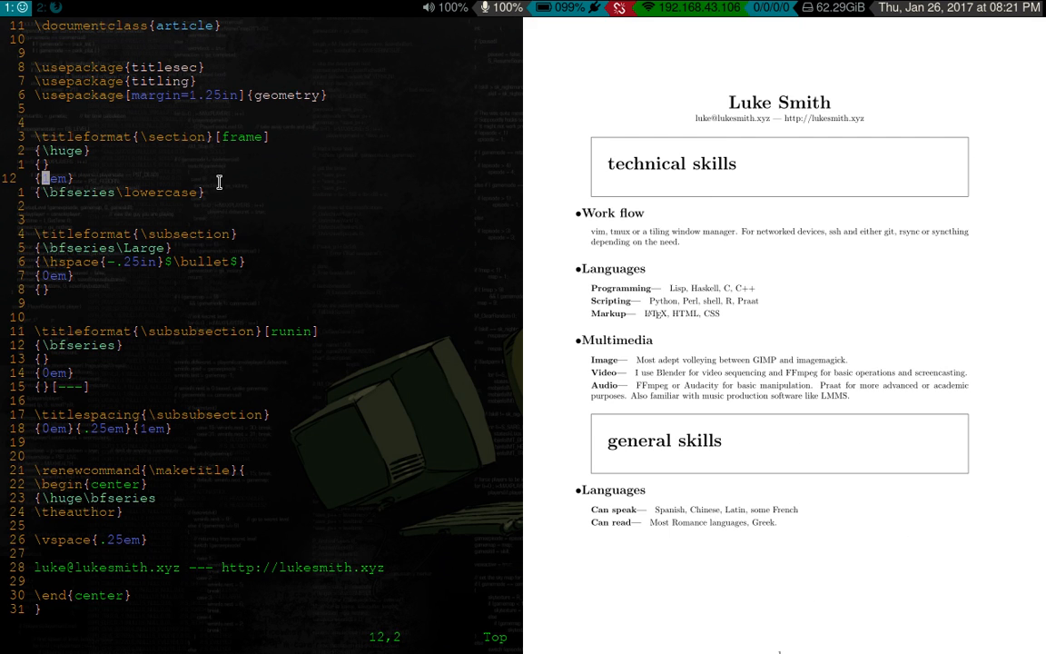
key("Tab")
type("1s.25")
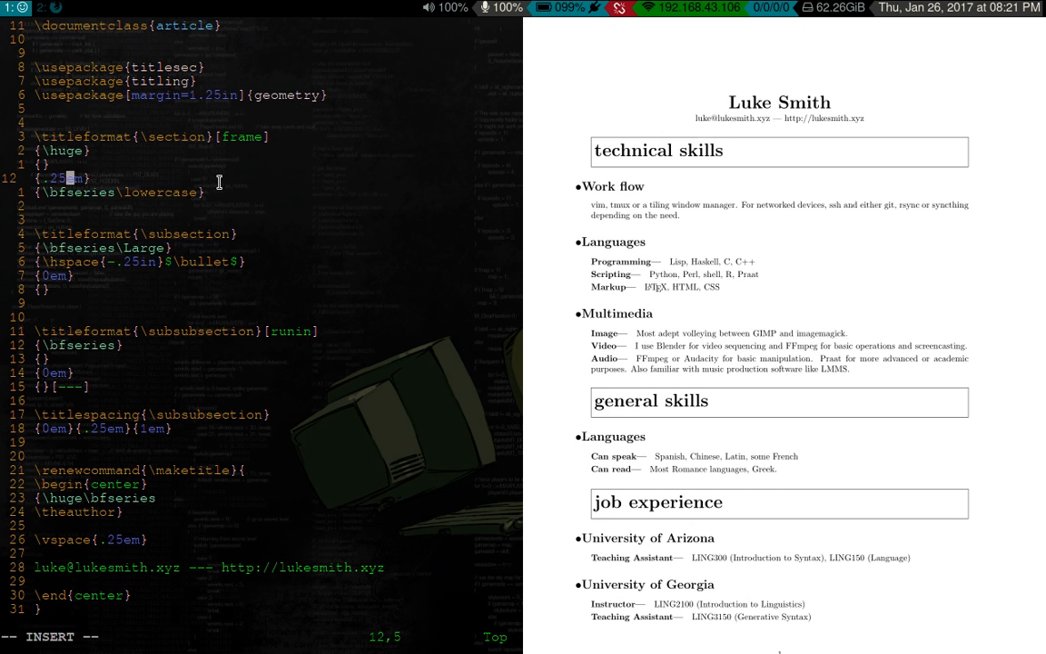
key("Escape")
key("ctrl+s")
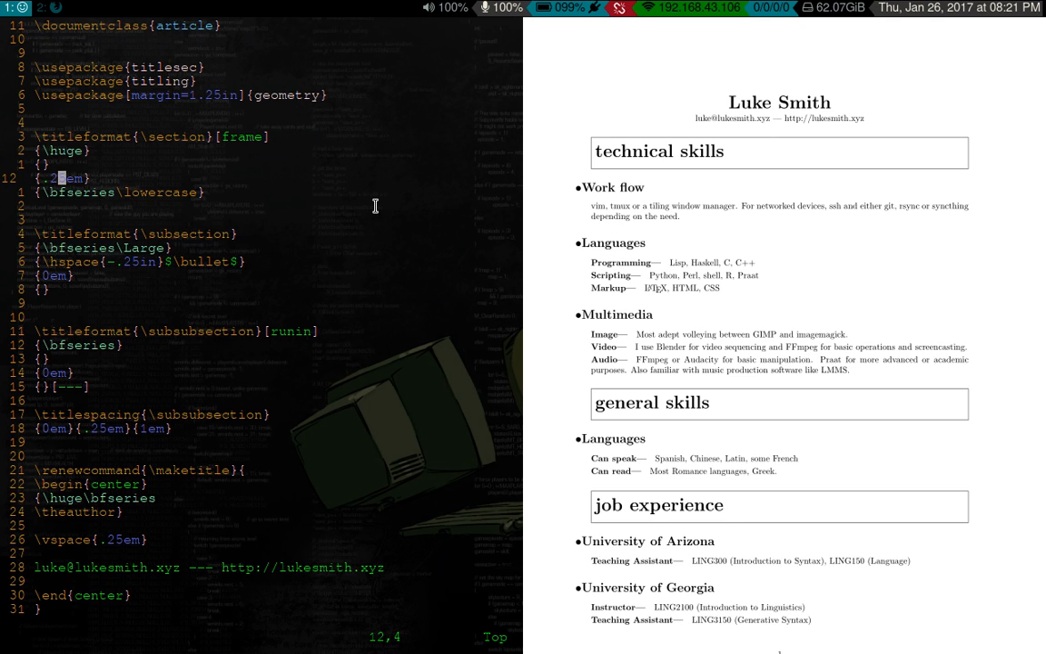
Step: Remove a misplaced centering insertion on the section font line with backspace and undo
key("k")
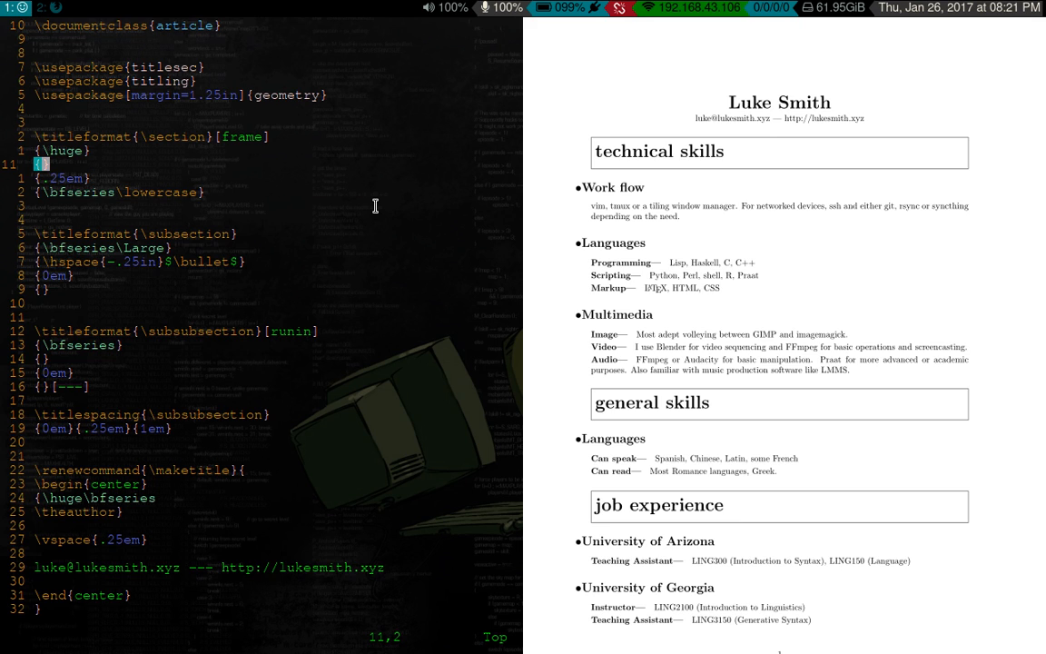
key("j")
key("j")
key("j")
key("k")
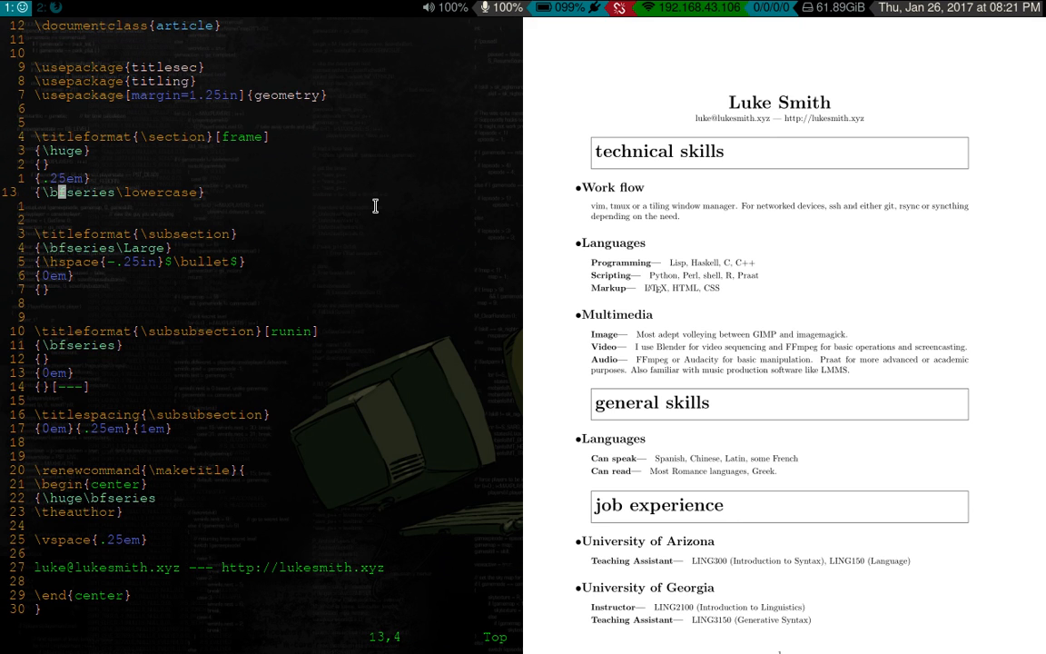
key("e")
type("le")
type("a\\c")
key("BackSpace")
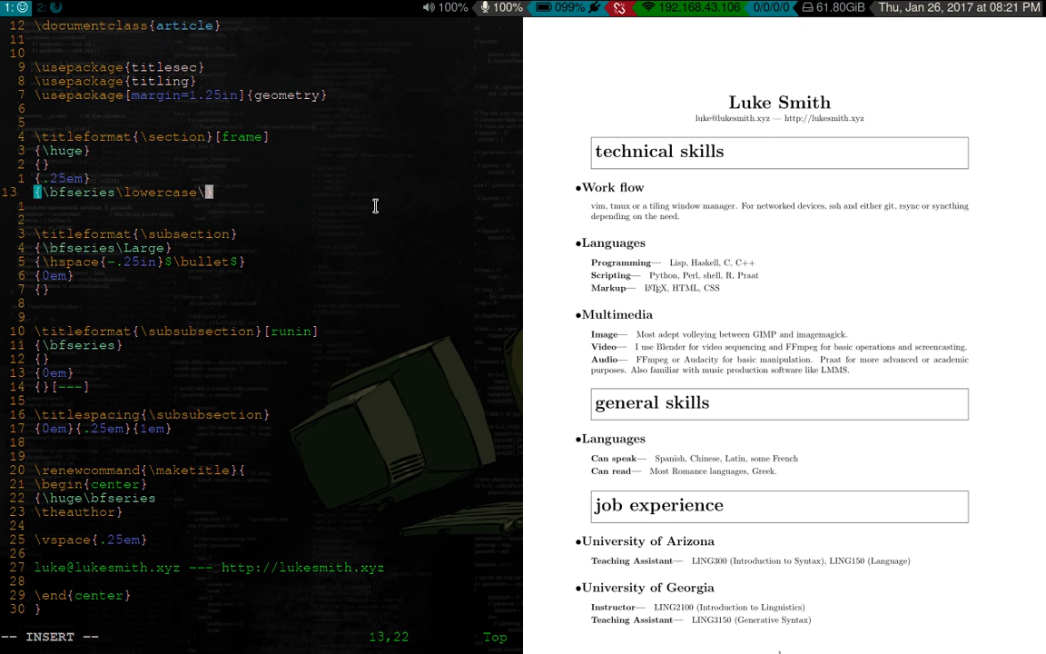
type("filcenter")
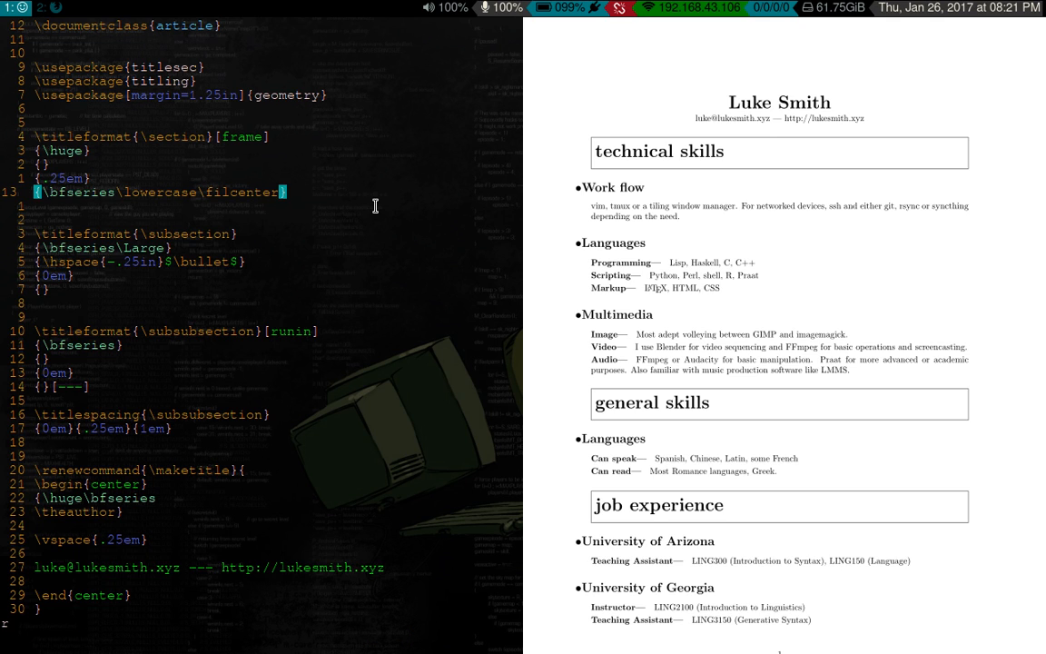
key("Escape")
key("u")
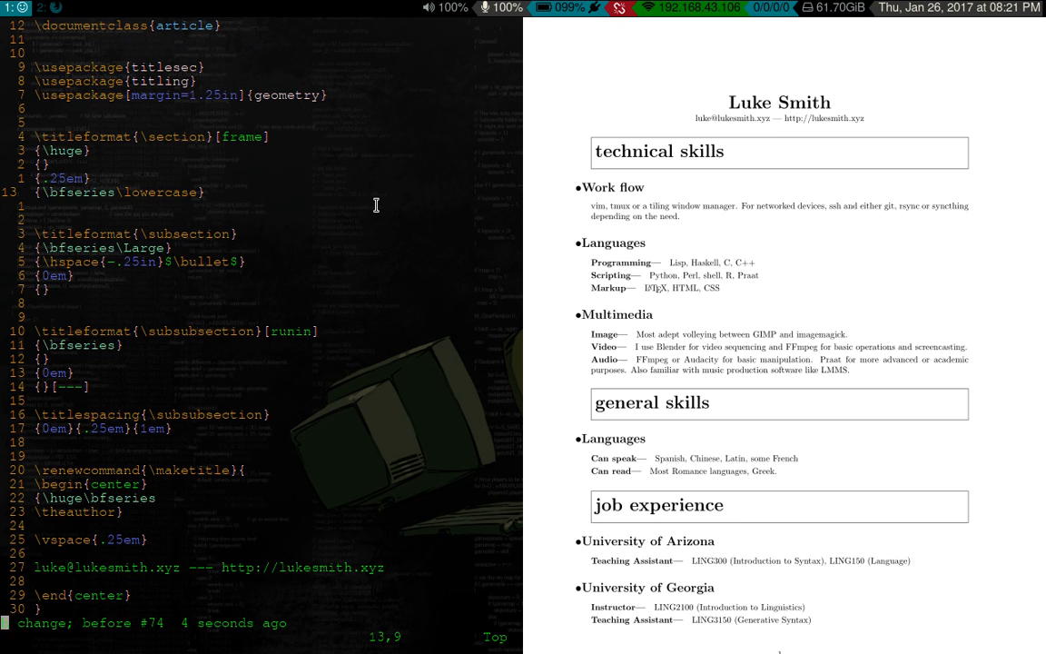
Step: Insert \filcenter before \bfseries in the section format and save so framed headings center
key("h")
key("h")
key("h")
key("i")
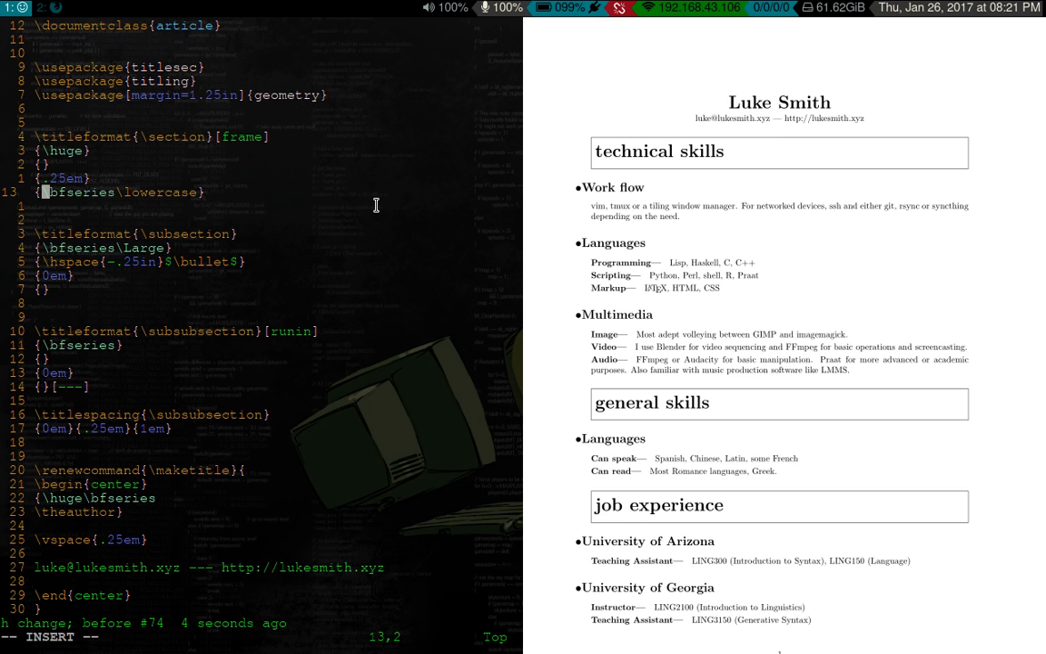
type("\\filcenter")
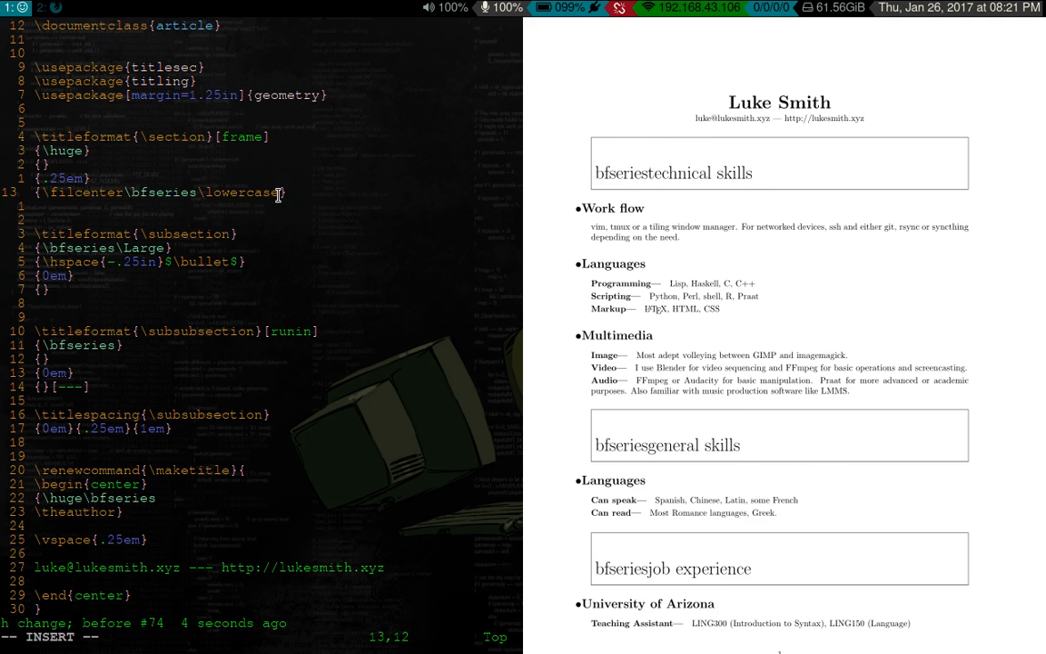
key("Escape")
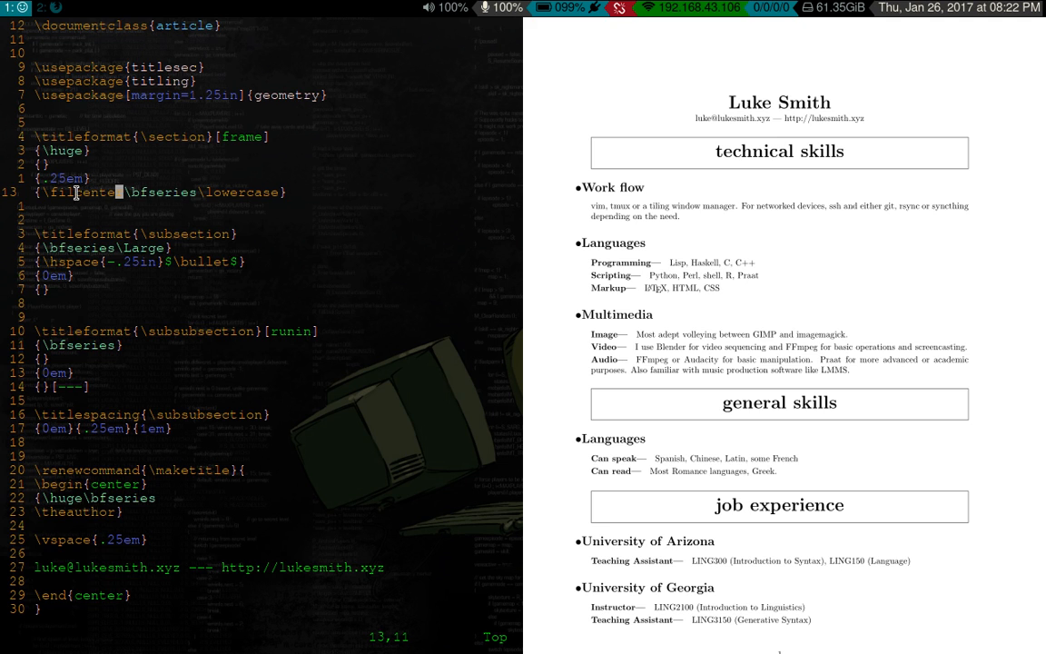
scroll(903, 336, "down", 5)
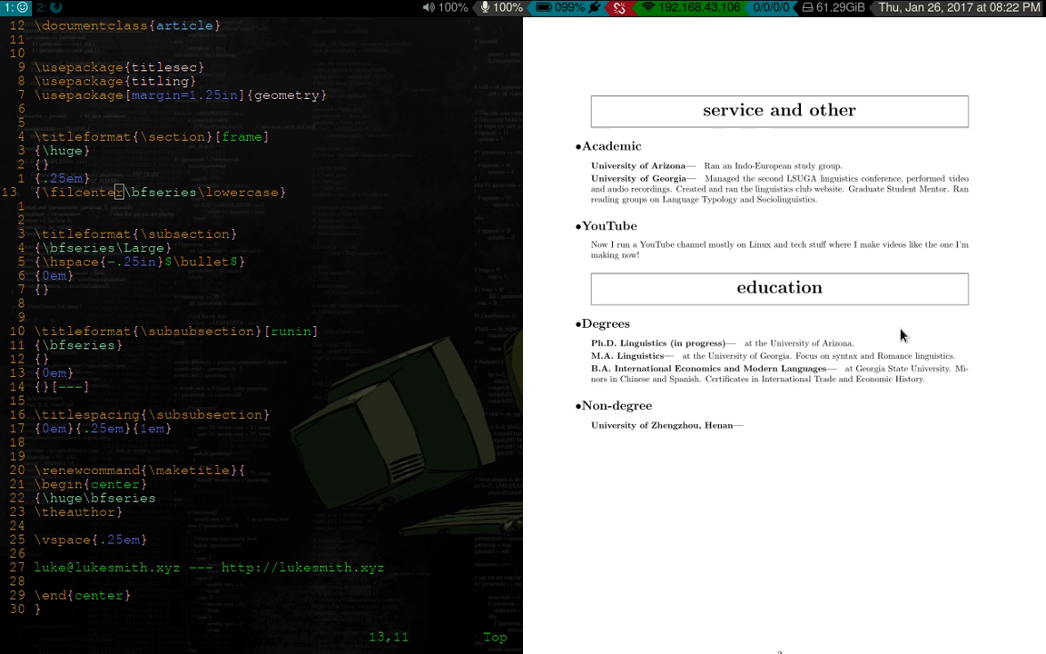
scroll(903, 336, "up", 5)
scroll(902, 336, "down", 5)
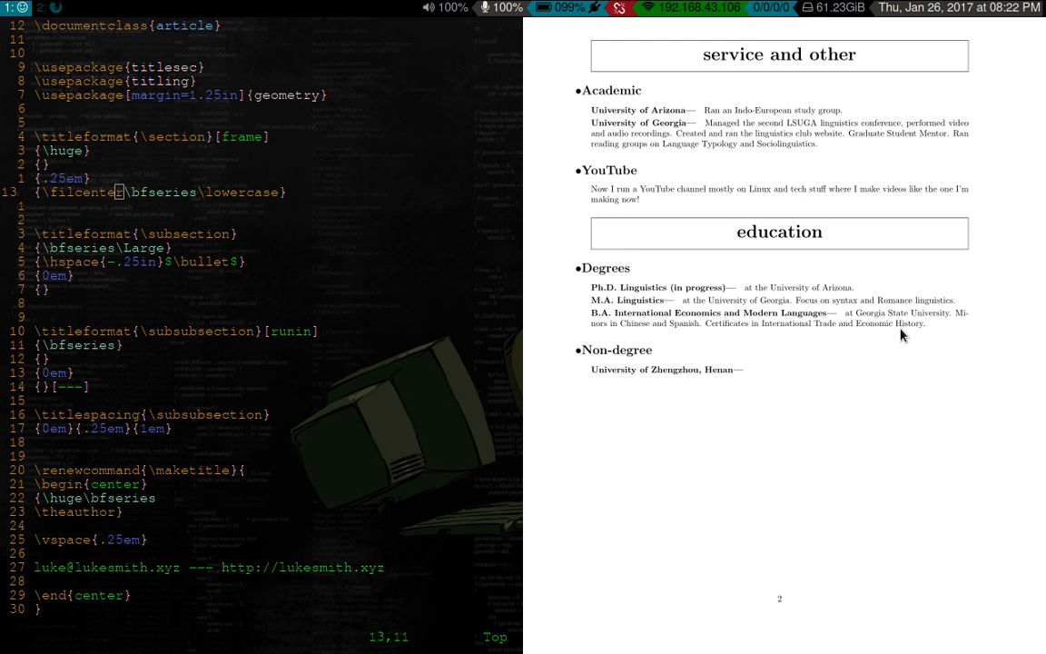
scroll(903, 336, "up", 5)
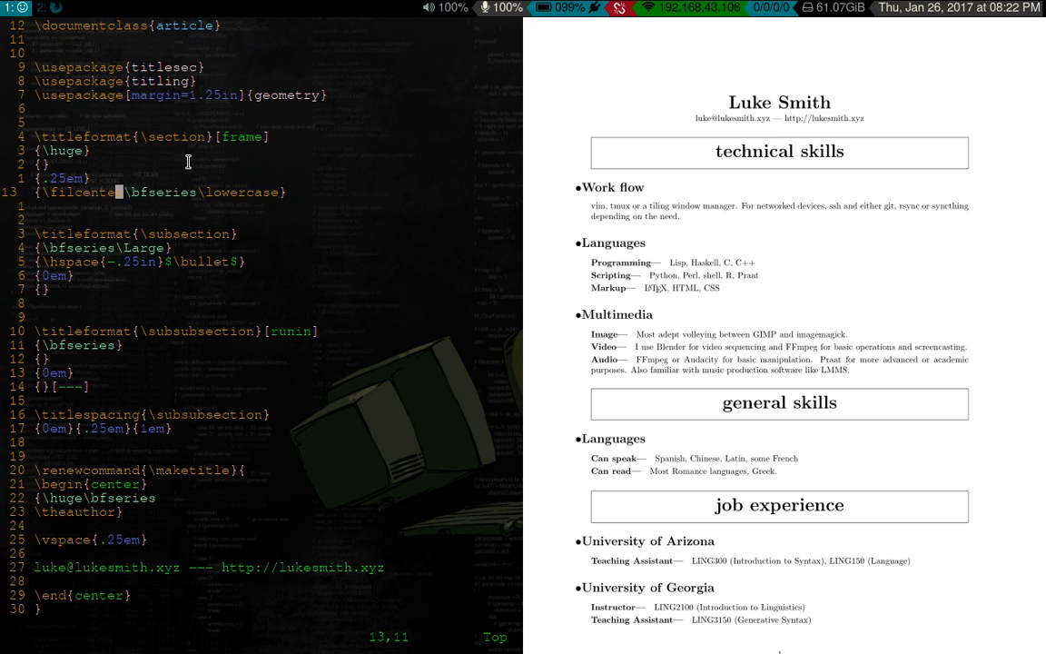
key("j")
key("j")
key("j")
key("k")
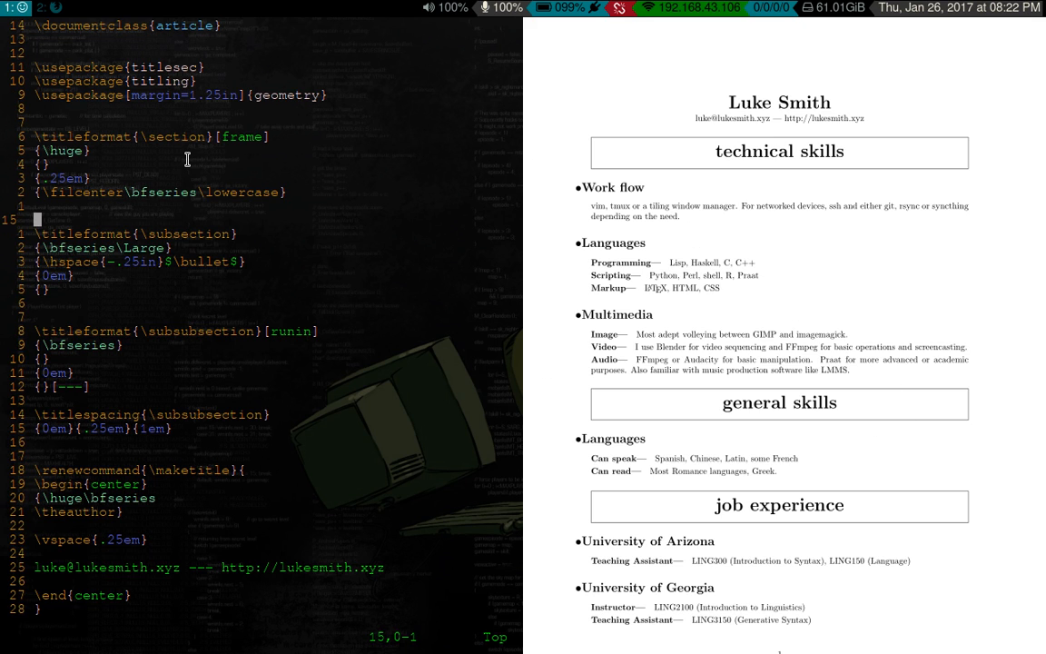
key("k")
key("k")
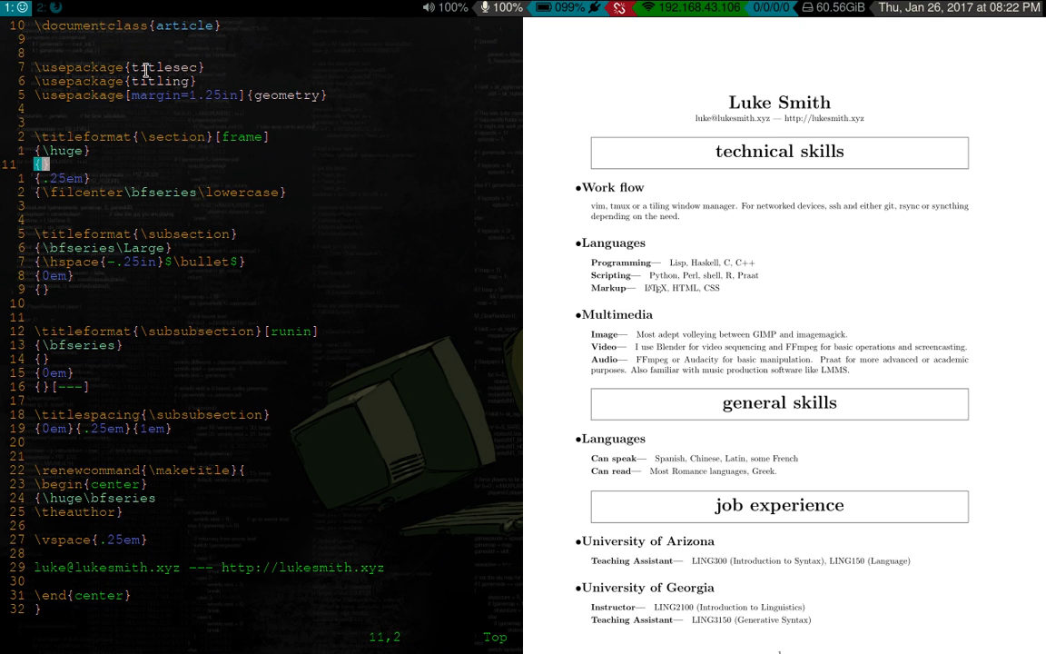
key("k")
key("k")
key("k")
key("k")
key("k")
key("k")
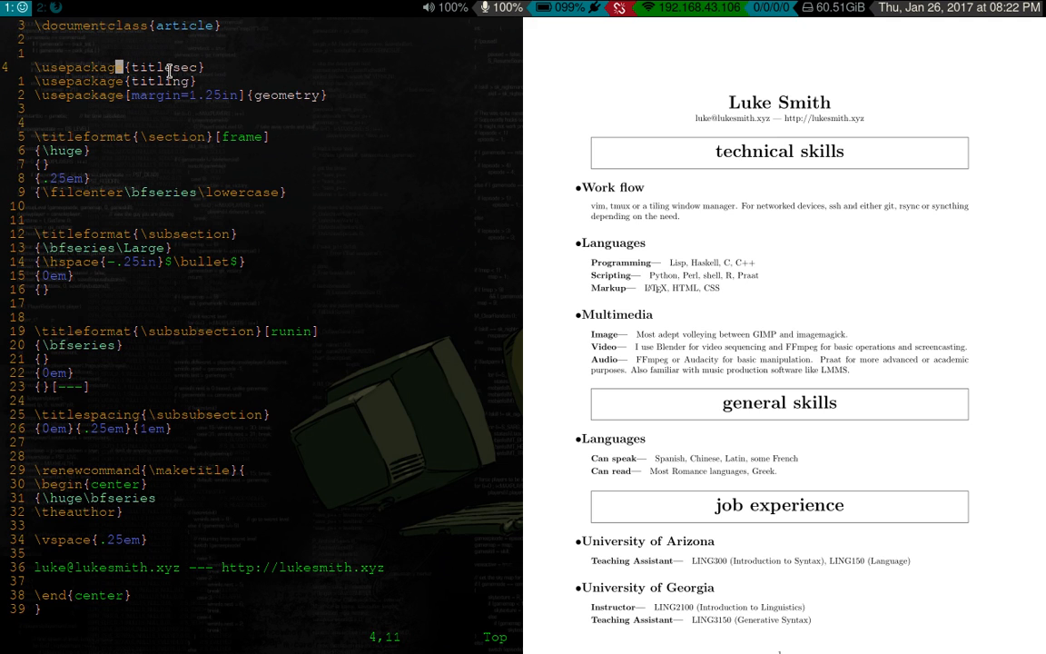
key("j")
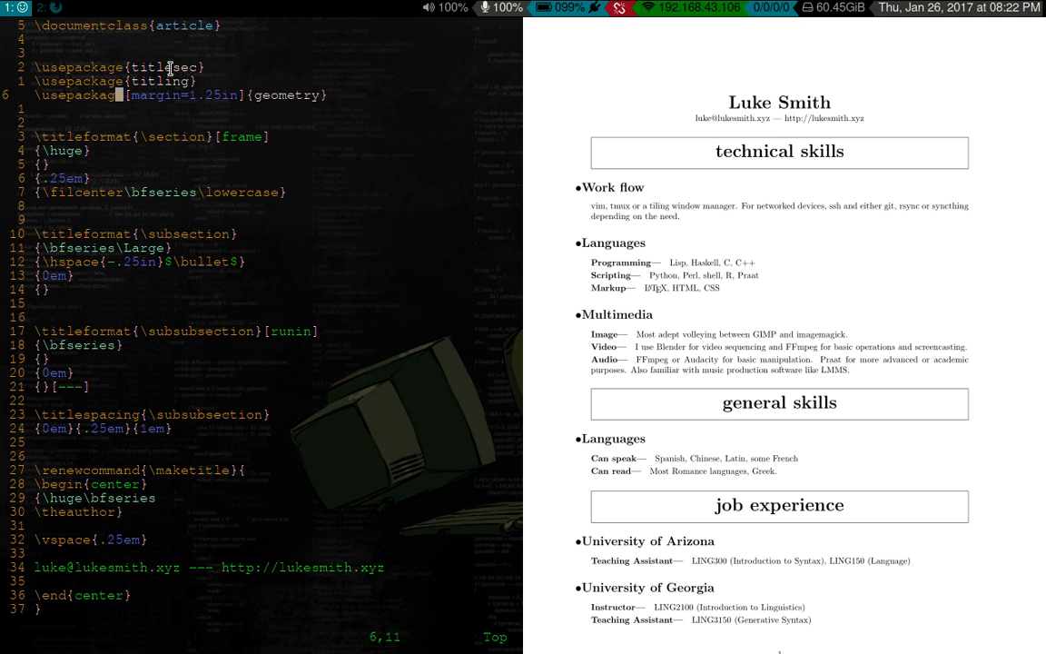
key("j")
key("j")
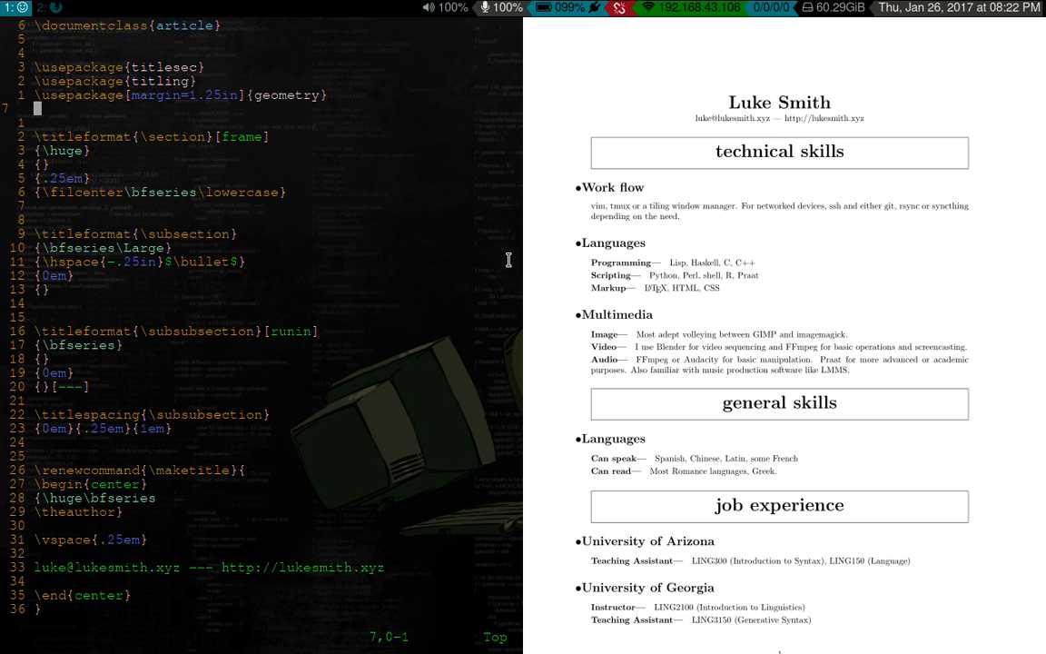
key("j")
key("j")
key("j")
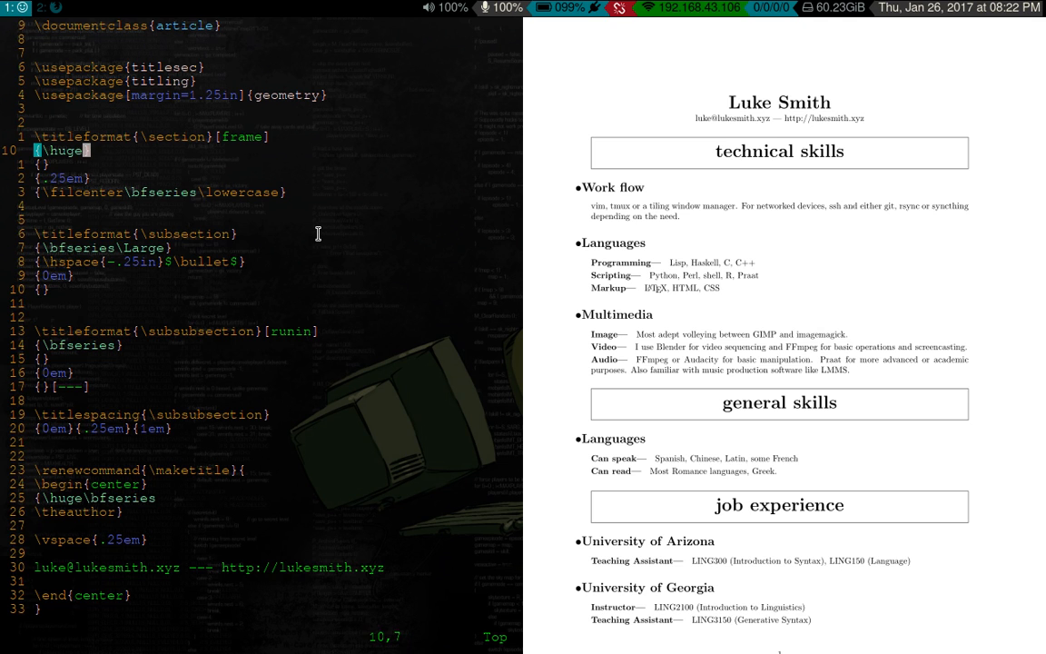
key("shift+g")
key("k")
key("k")
key("k")
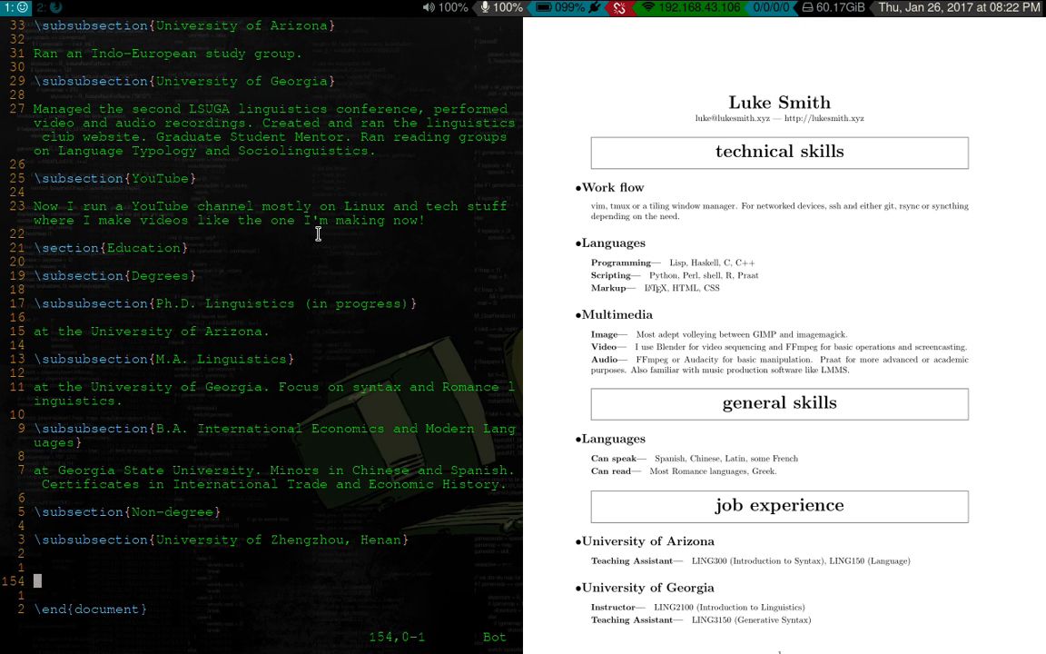
key("k")
key("k")
key("k")
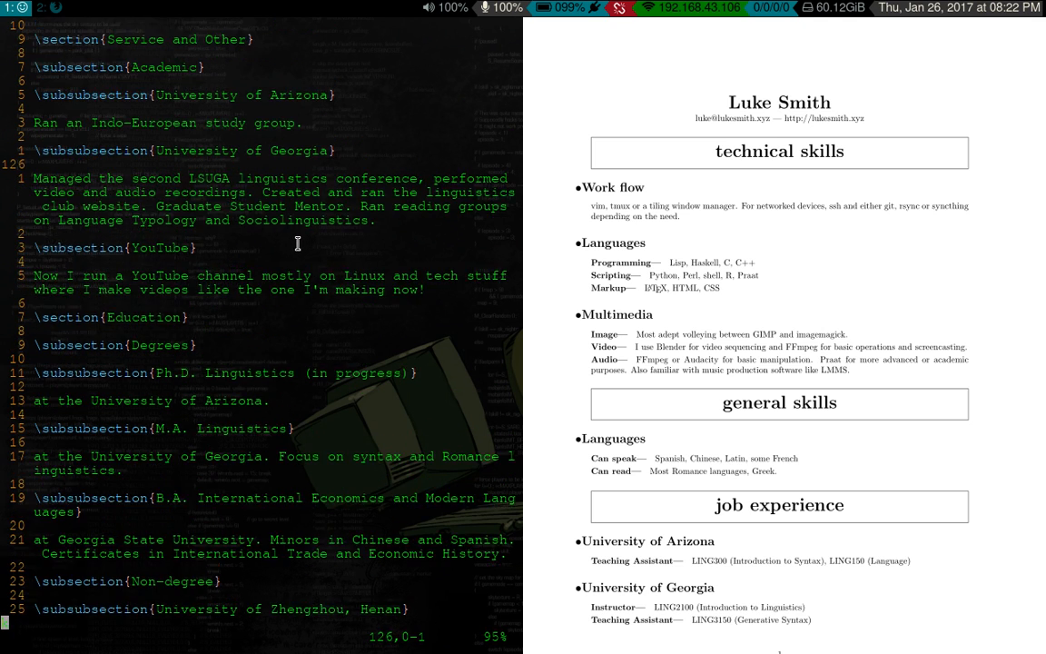
key("k")
key("k")
key("k")
key("k")
key("k")
key("k")
key("k")
key("k")
key("k")
key("k")
key("k")
key("k")
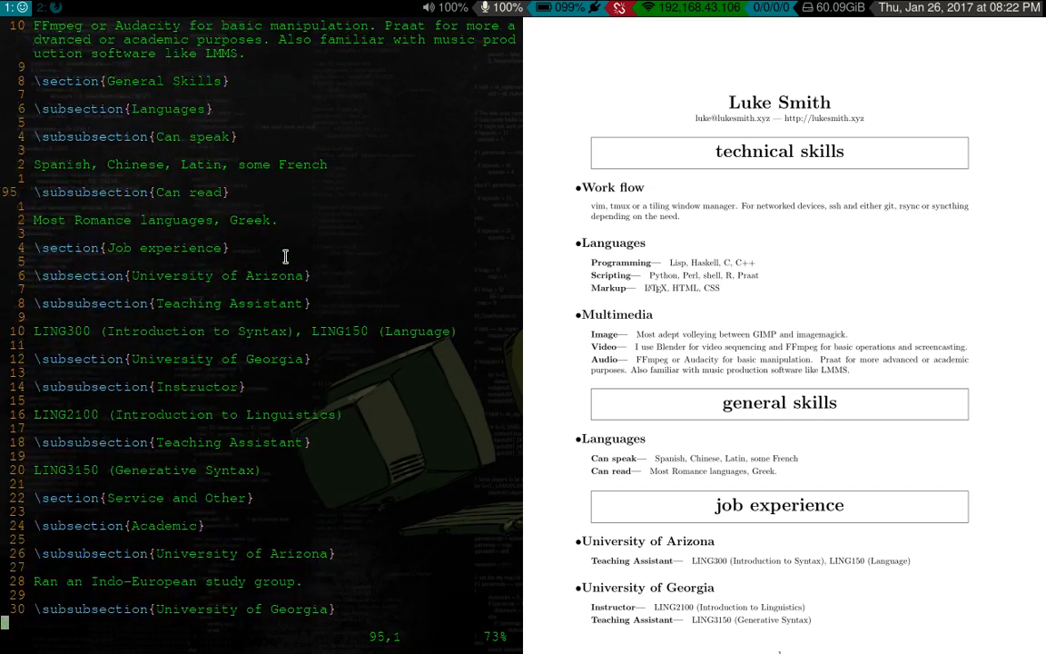
key("k")
key("k")
key("k")
key("k")
key("k")
key("k")
key("k")
key("k")
key("k")
key("g")
key("g")
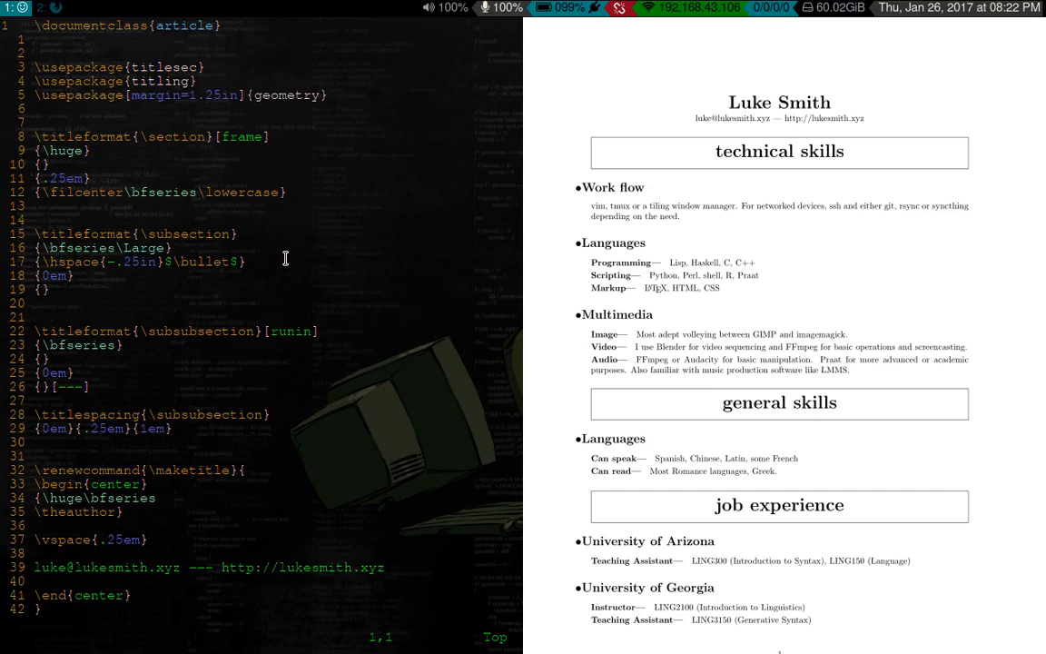
key("j")
key("j")
key("j")
key("j")
key("j")
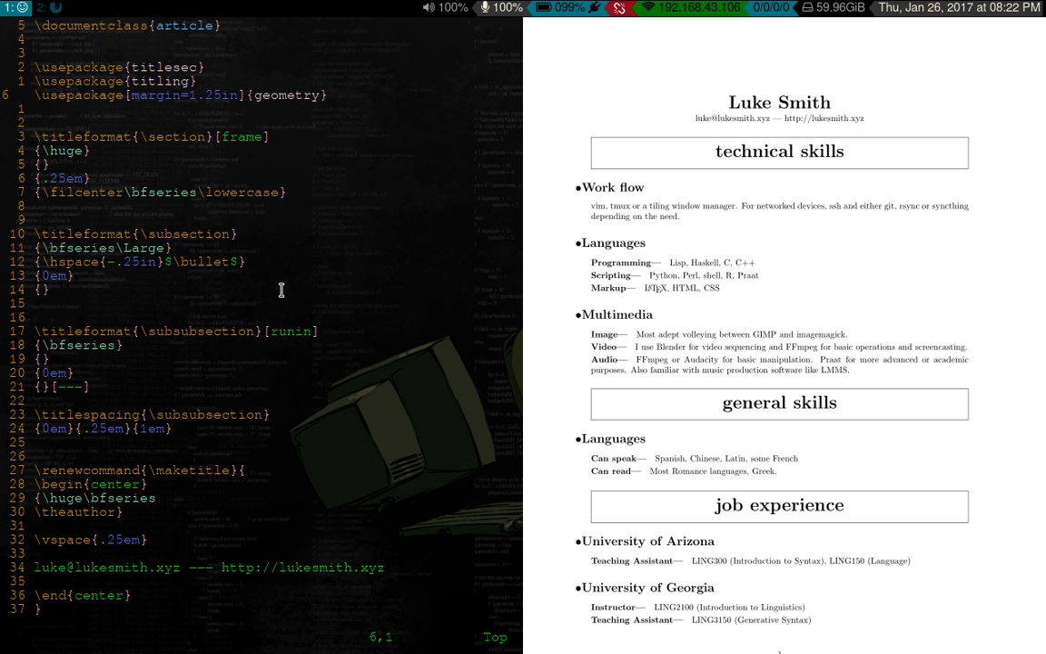